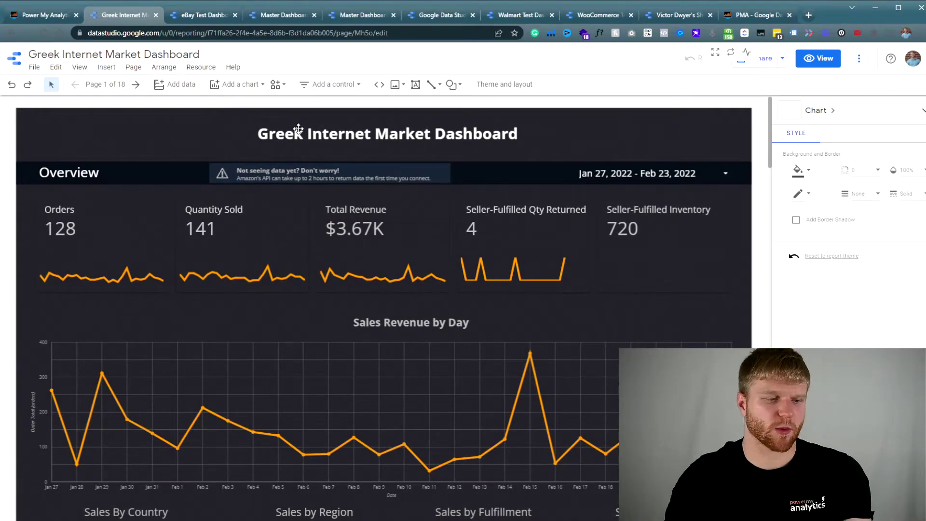
# Step: Make a copy of the Greek Internet Market report with the Greek Internet Market US data source and rename it Master Dashboard
pyautogui.click(860, 57)
pyautogui.click(887, 123)
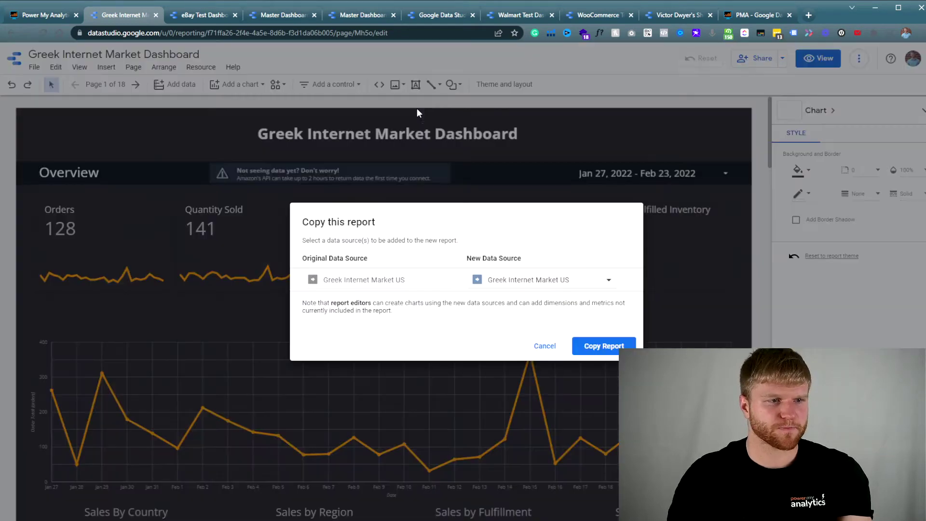
pyautogui.click(606, 352)
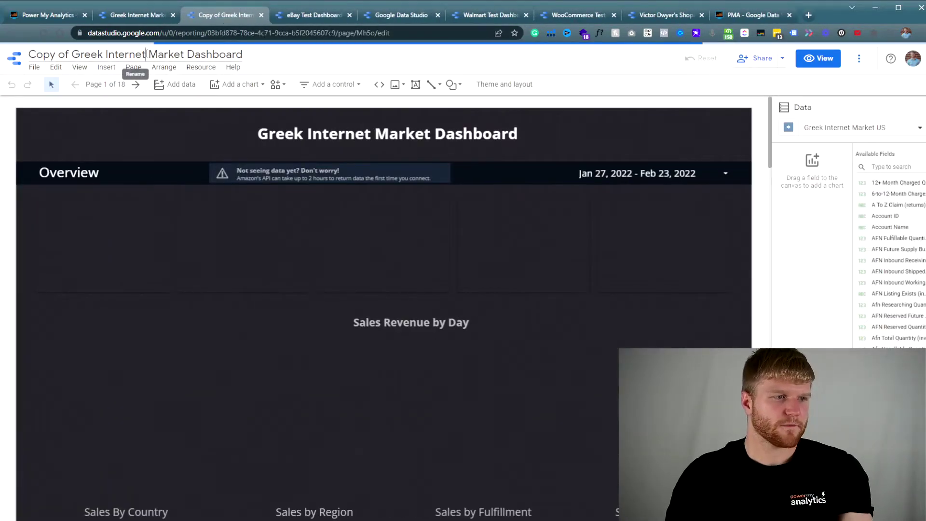
pyautogui.moveTo(148, 54); pyautogui.dragTo(22, 55)
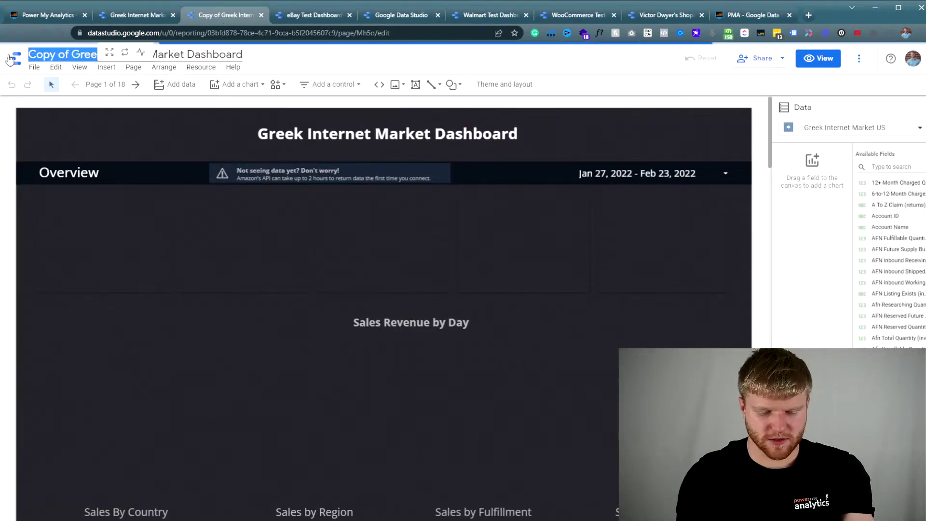
pyautogui.write('Master')
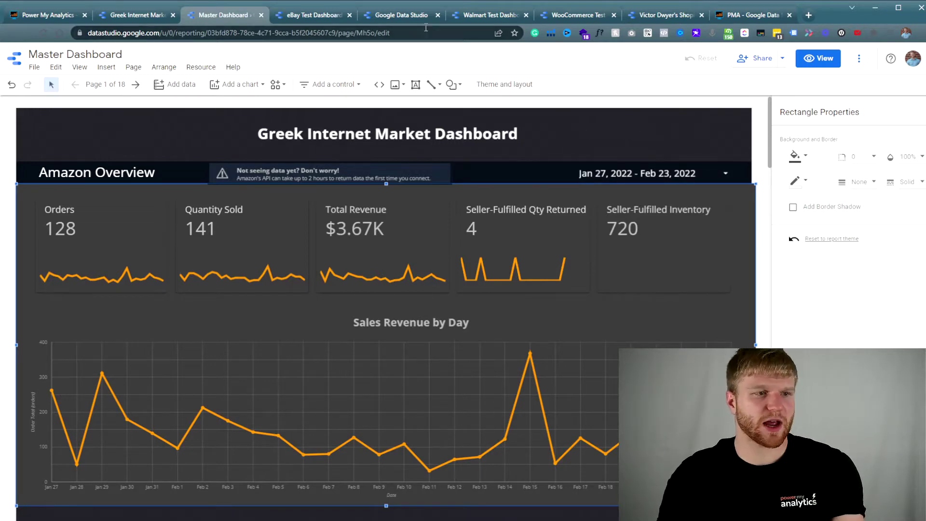
# Step: Copy the Walmart Test Dashboard's overview scorecards, Sales by State map and Sales by Product pie into Master Dashboard, adding the Walmart Test data source
pyautogui.click(505, 17)
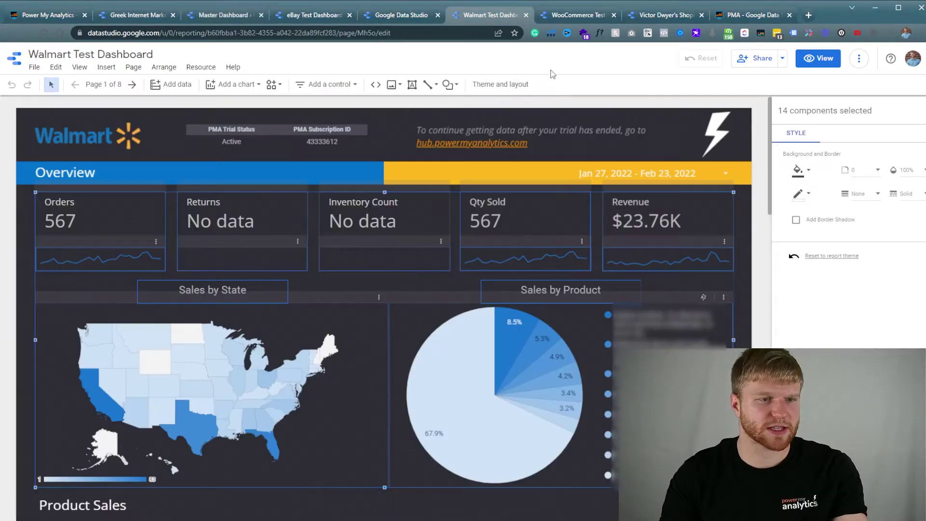
pyautogui.click(19, 209)
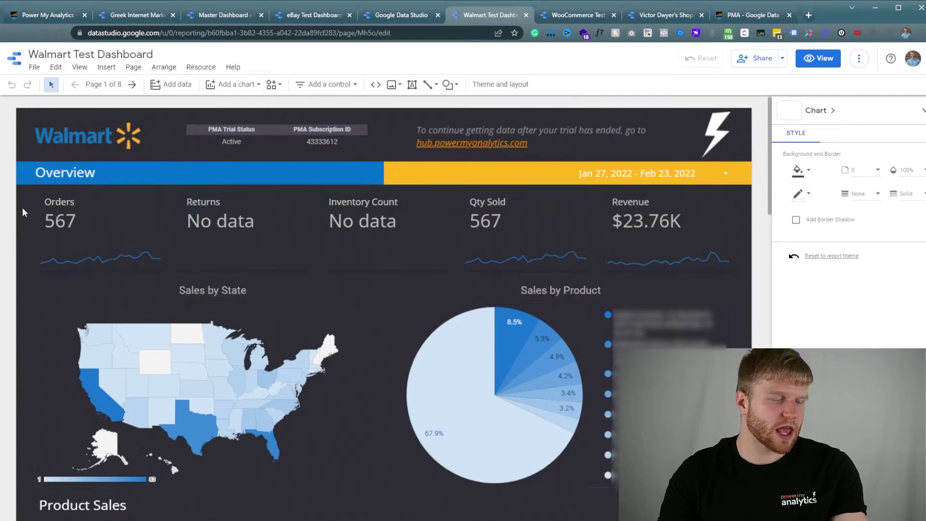
pyautogui.moveTo(24, 199); pyautogui.dragTo(737, 492)
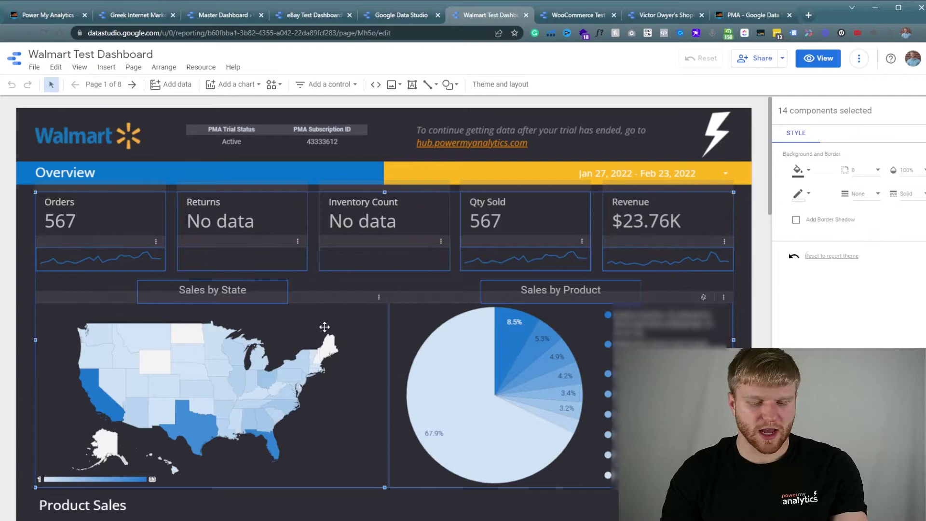
pyautogui.click(202, 17)
pyautogui.hotkey('ctrl', 'v')
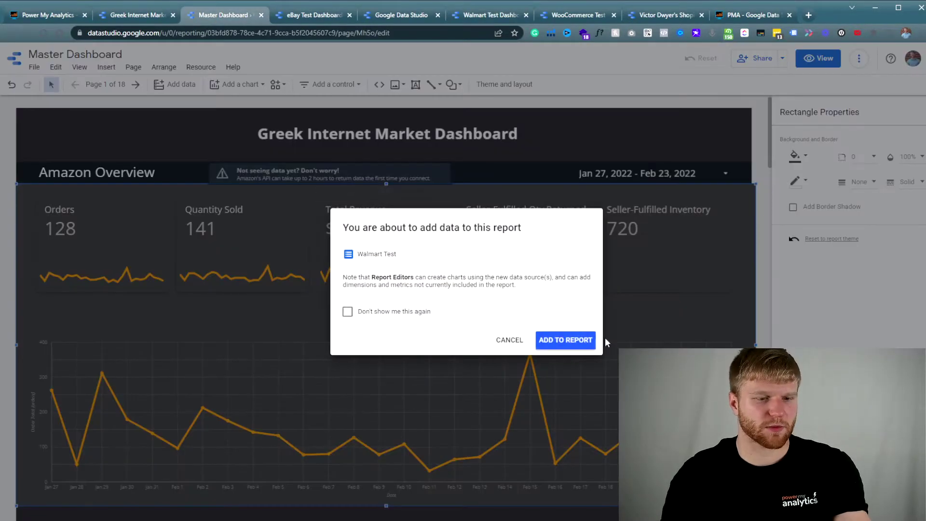
pyautogui.click(585, 345)
# Step: Move the pasted Walmart components below the Amazon section and align them with the page's side margins
pyautogui.moveTo(492, 292); pyautogui.dragTo(476, 428)
pyautogui.scroll(-1, 477, 420)
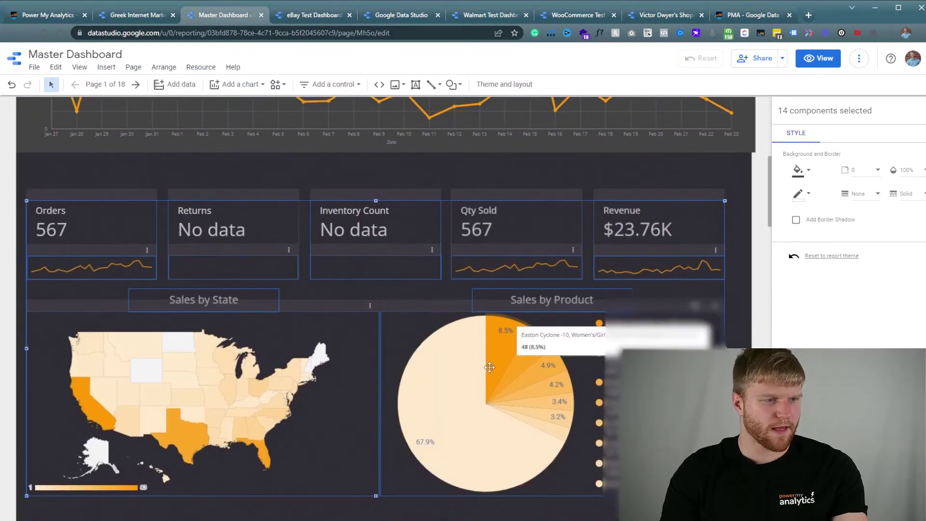
pyautogui.moveTo(490, 364); pyautogui.dragTo(496, 371)
pyautogui.moveTo(68, 234); pyautogui.dragTo(29, 225)
pyautogui.click(21, 227)
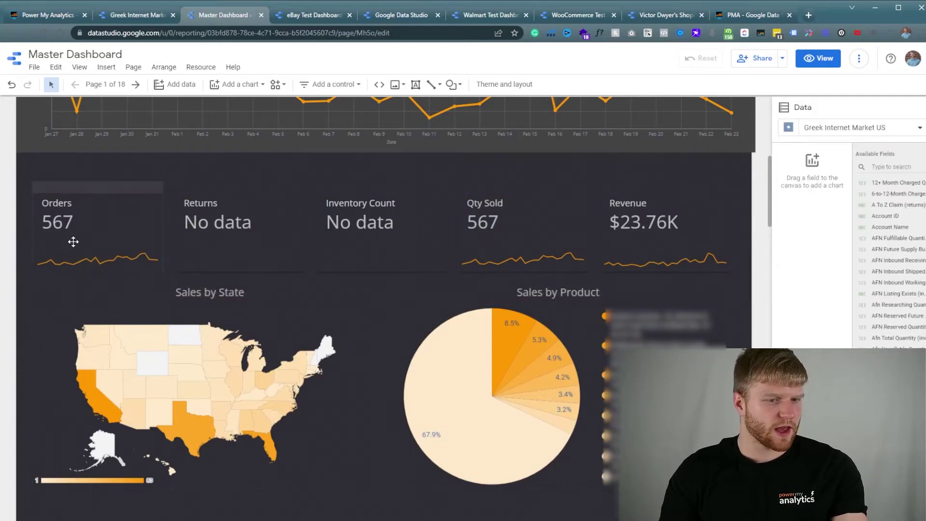
# Step: Add a text box reading "Walmart Overview" just above the Walmart scorecards
pyautogui.scroll(2, 116, 241)
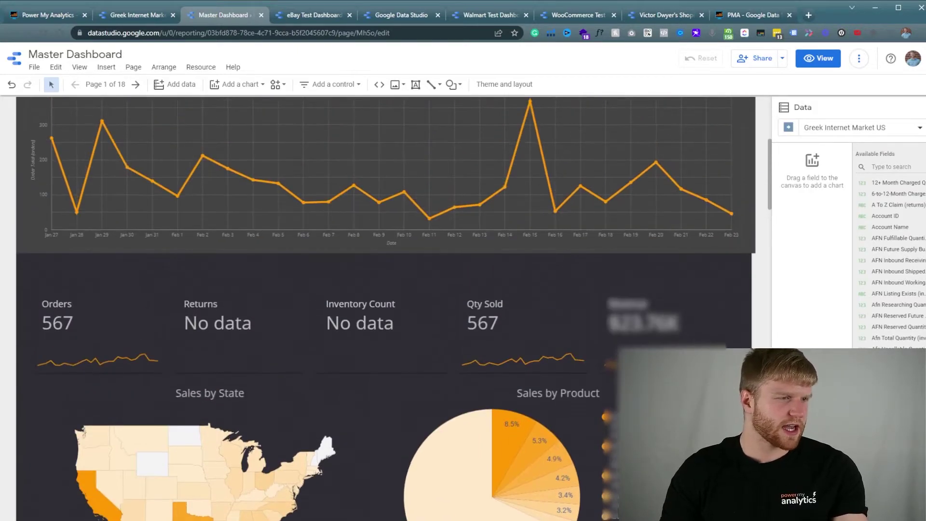
pyautogui.click(106, 67)
pyautogui.scroll(-3, 121, 290)
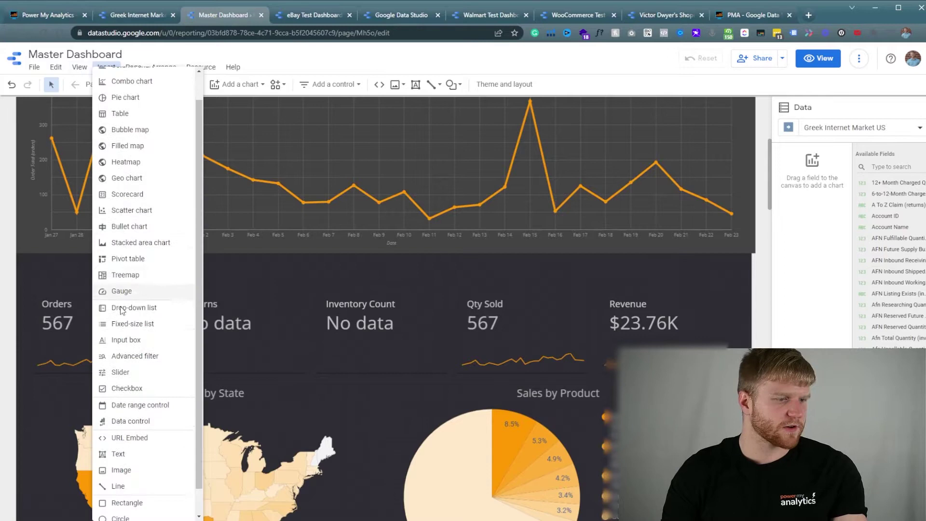
pyautogui.click(118, 427)
pyautogui.moveTo(35, 262); pyautogui.dragTo(212, 293)
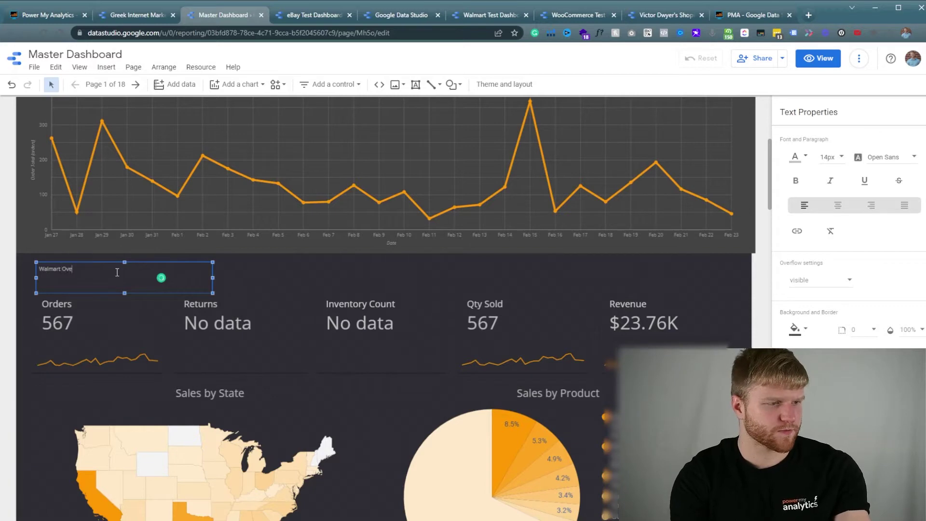
# Step: Format the Walmart Overview heading with white text at a font size of 44px
pyautogui.hotkey('ctrl', 'a')
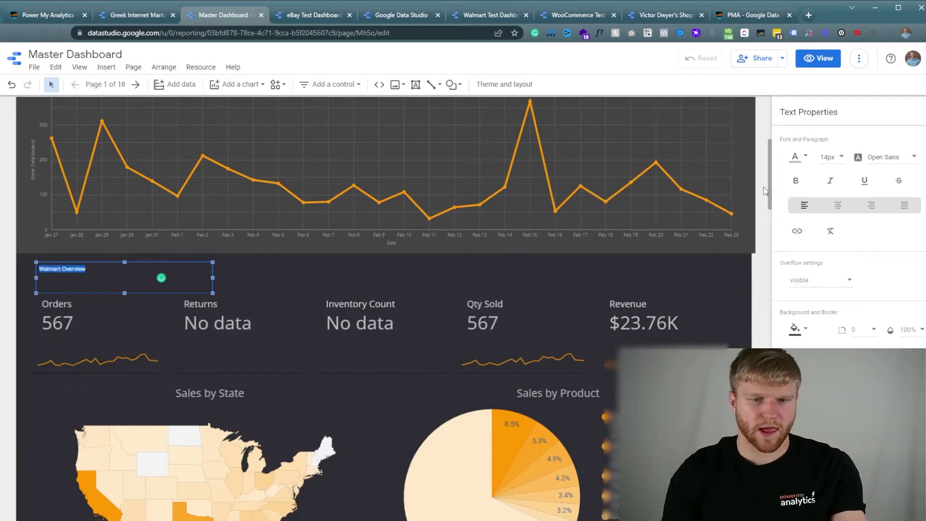
pyautogui.click(797, 158)
pyautogui.click(915, 179)
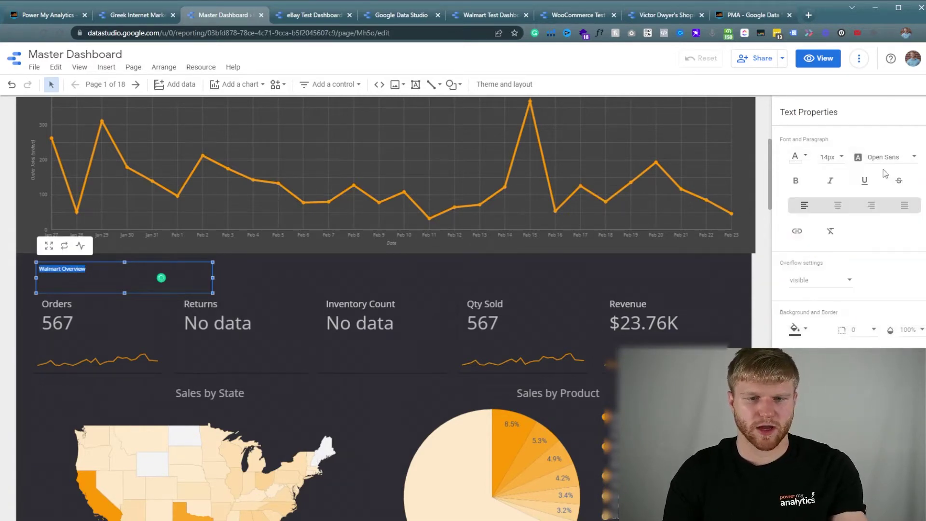
pyautogui.click(830, 157)
pyautogui.scroll(-3, 844, 227)
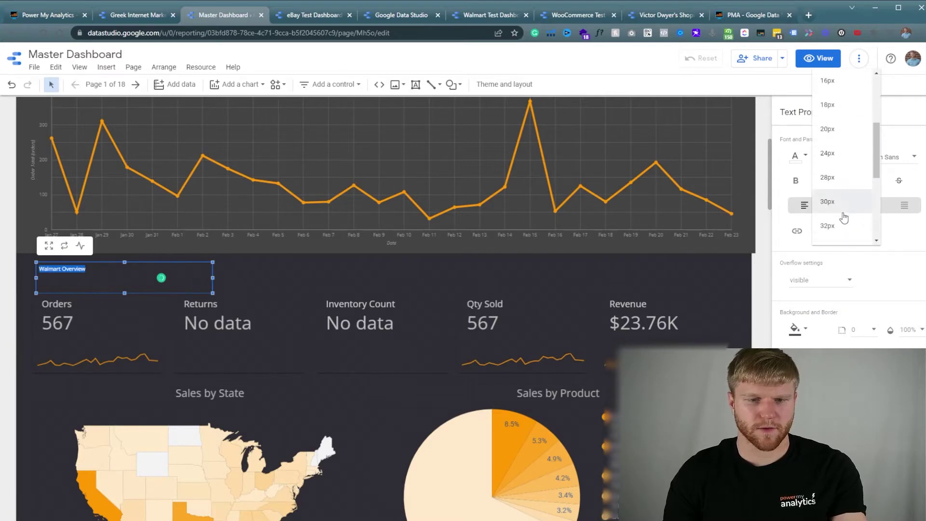
pyautogui.click(827, 151)
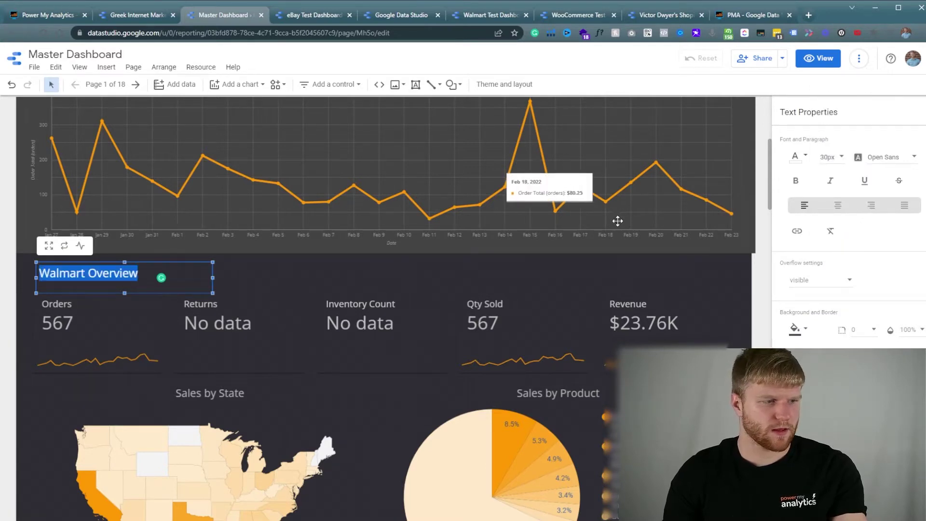
pyautogui.click(830, 157)
pyautogui.scroll(-2, 847, 227)
pyautogui.click(827, 205)
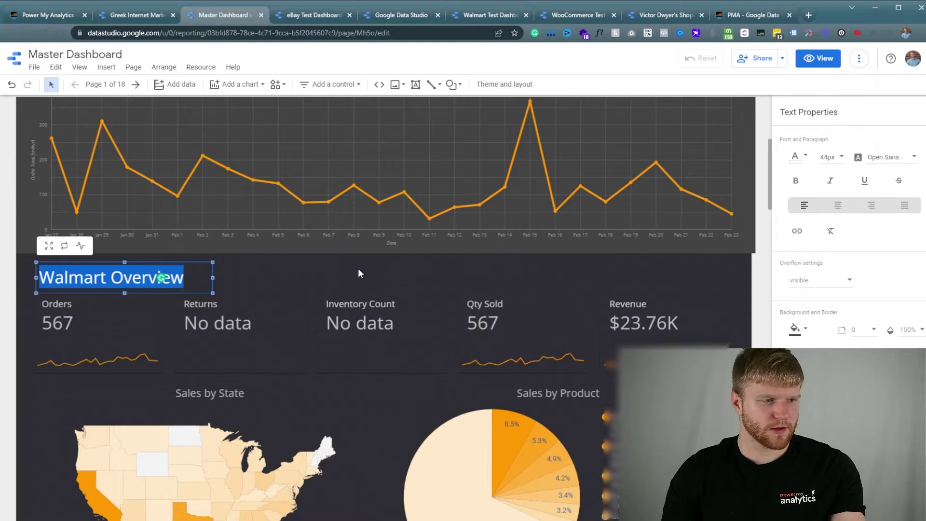
pyautogui.click(340, 268)
# Step: Duplicate the Amazon section's gray background rectangle and position the copy over the Walmart section, flush with the page's side edges
pyautogui.scroll(-1, 243, 251)
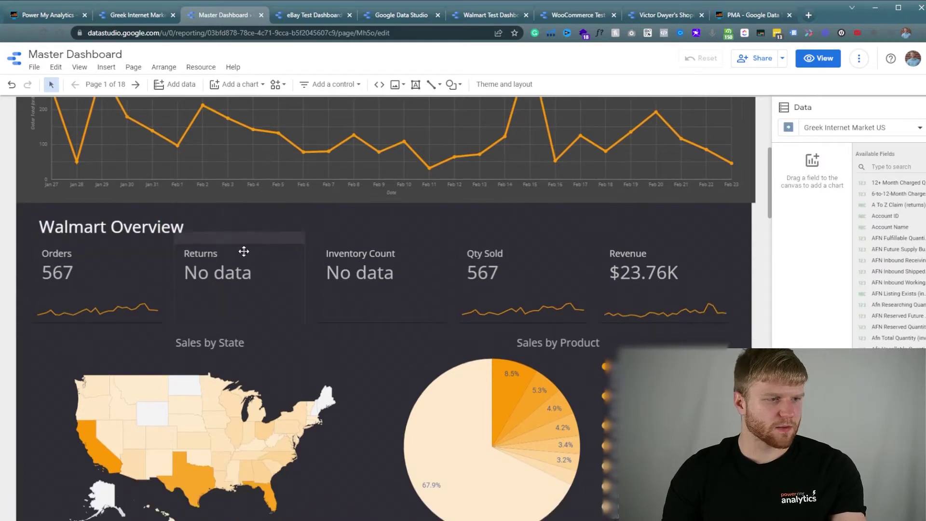
pyautogui.click(18, 194)
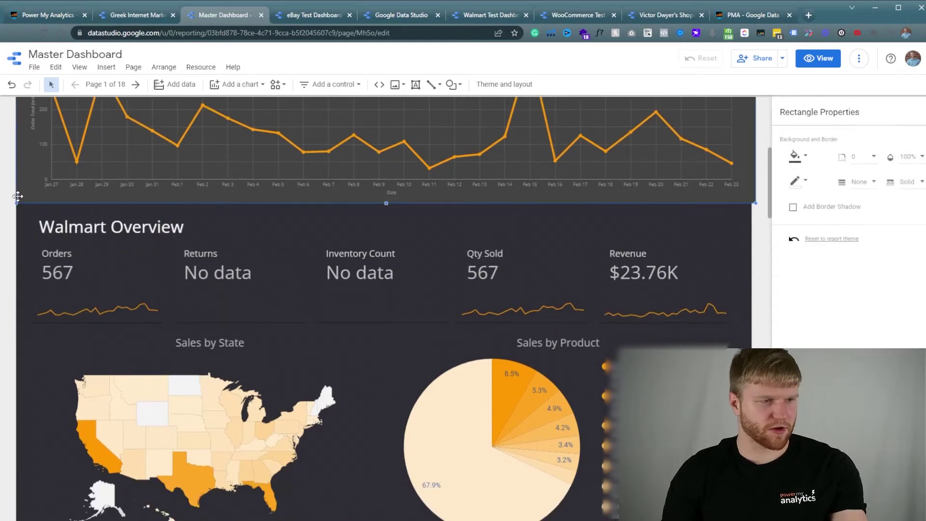
pyautogui.moveTo(18, 194); pyautogui.dragTo(53, 397)
pyautogui.scroll(-2, 86, 279)
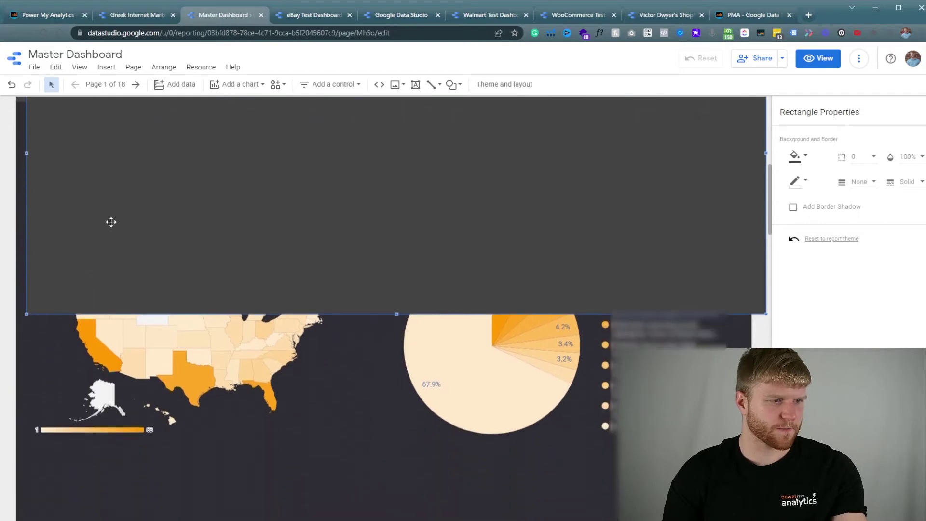
pyautogui.moveTo(112, 221); pyautogui.dragTo(100, 337)
# Step: Send the duplicated rectangle behind the Walmart charts and fill it with dark blue
pyautogui.rightClick(106, 310)
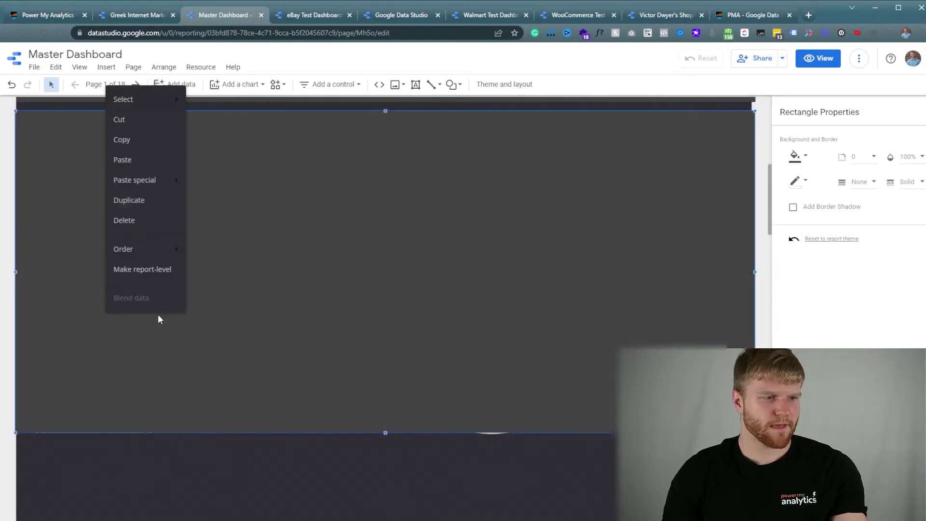
pyautogui.moveTo(157, 254)
pyautogui.click(218, 312)
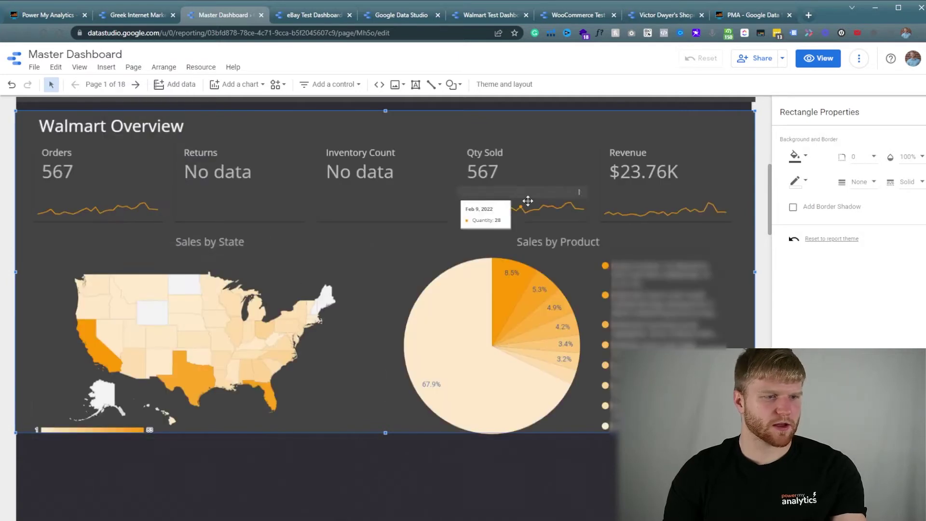
pyautogui.click(795, 156)
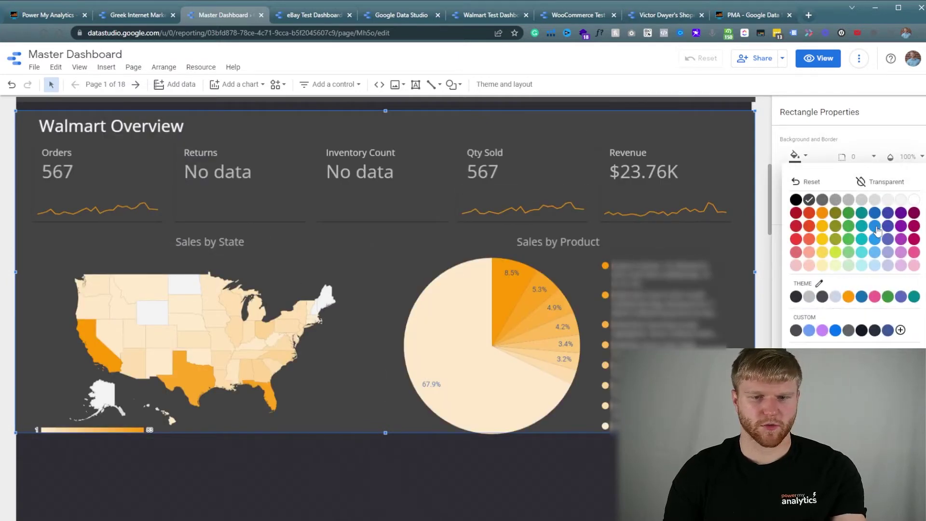
pyautogui.click(875, 213)
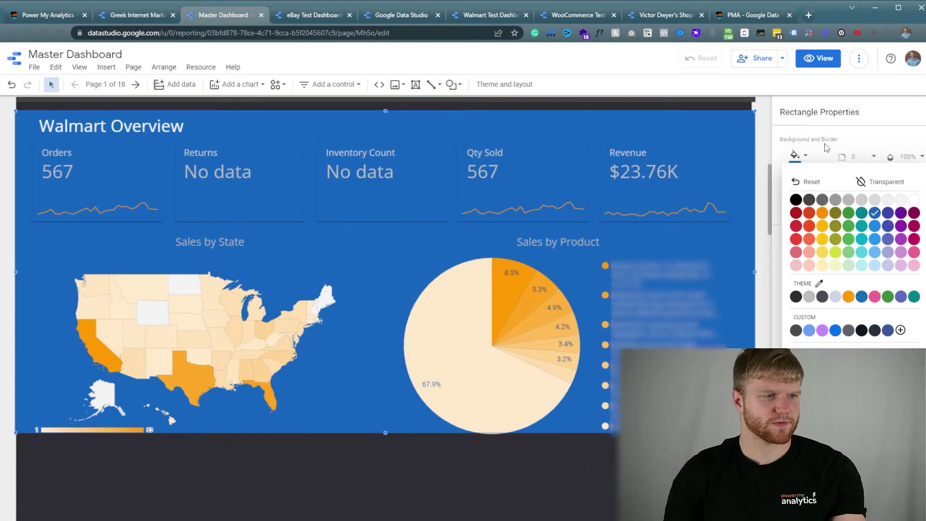
pyautogui.click(765, 153)
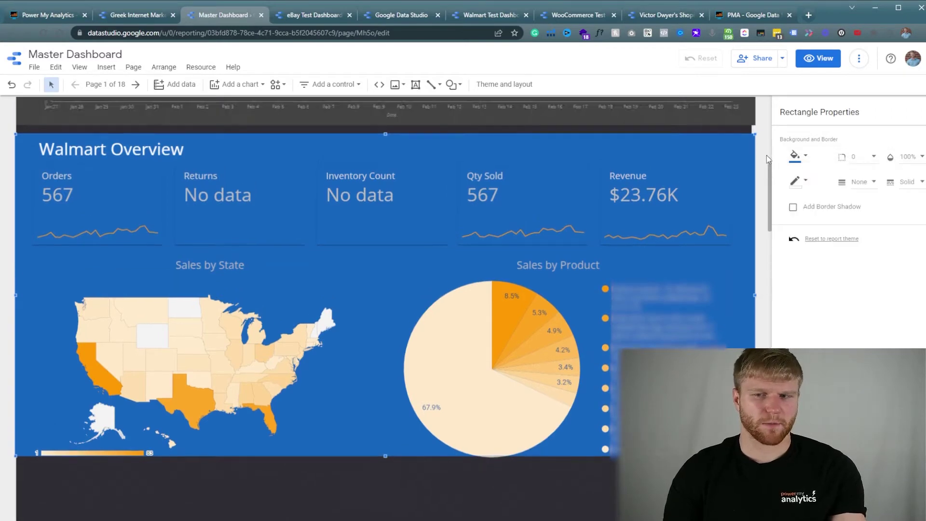
# Step: Extend the blue rectangle's lower edge so it covers the whole Walmart map and pie chart
pyautogui.scroll(1, 758, 193)
pyautogui.scroll(-1, 755, 195)
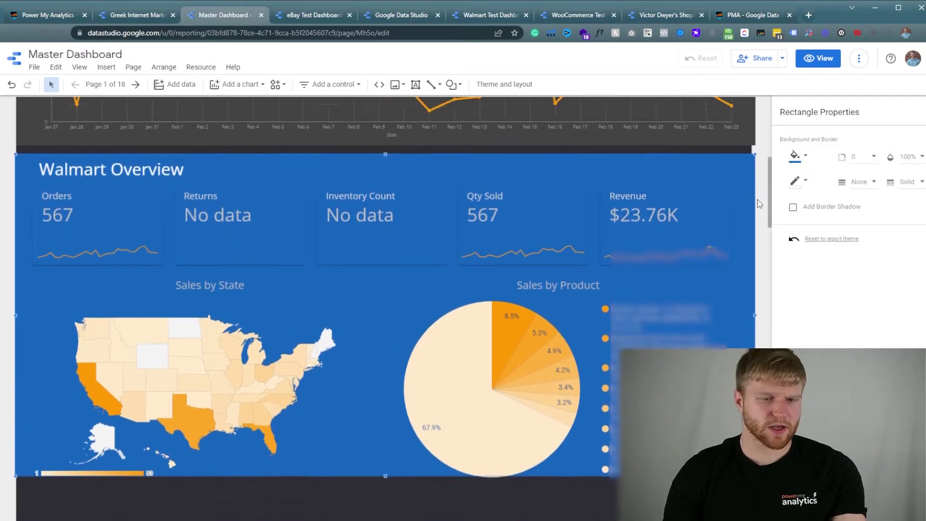
pyautogui.moveTo(387, 434); pyautogui.dragTo(384, 451)
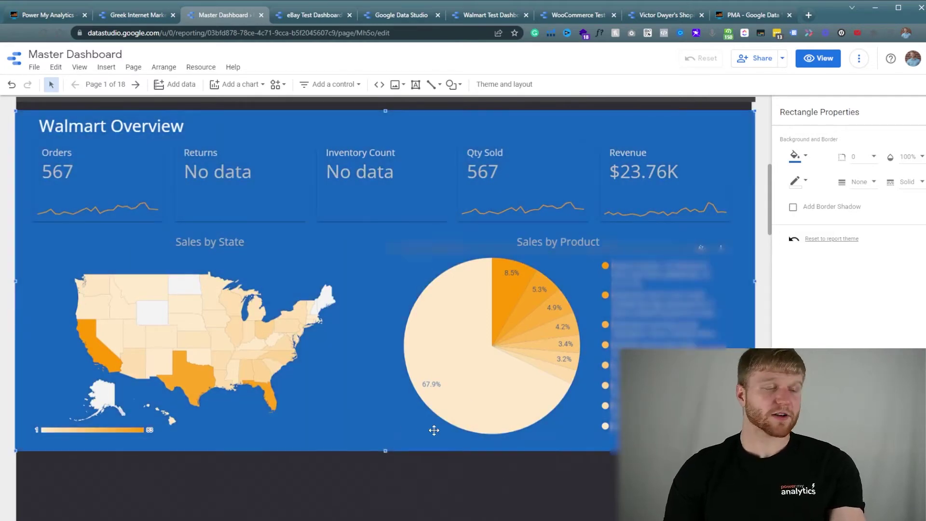
# Step: Switch the WooCommerce Test 2 Dashboard to editing and copy its five Performance scorecards with sparklines and the Net Sales chart
pyautogui.click(299, 16)
pyautogui.click(588, 16)
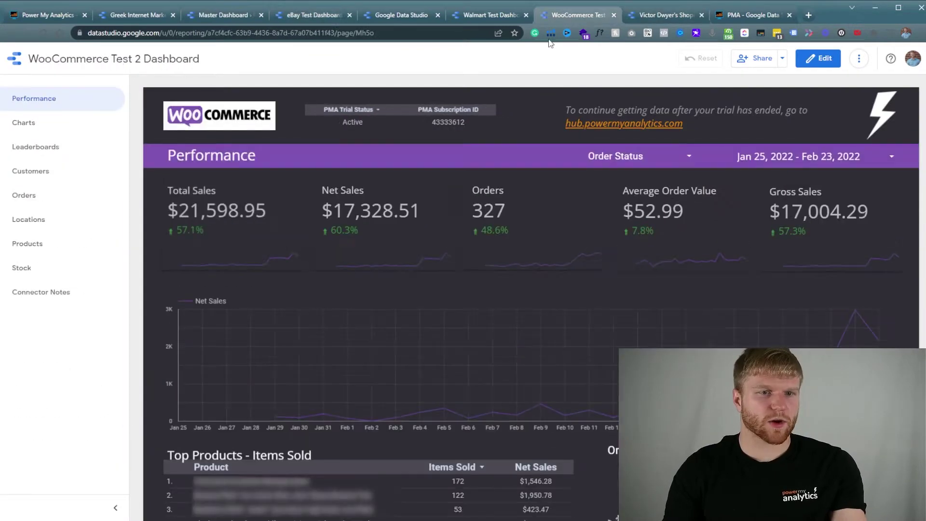
pyautogui.click(816, 58)
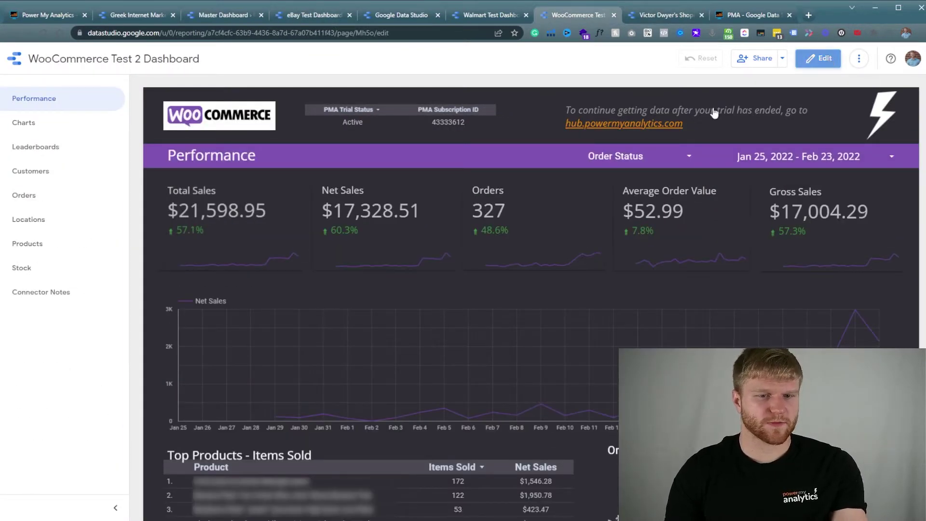
pyautogui.moveTo(23, 197); pyautogui.dragTo(731, 436)
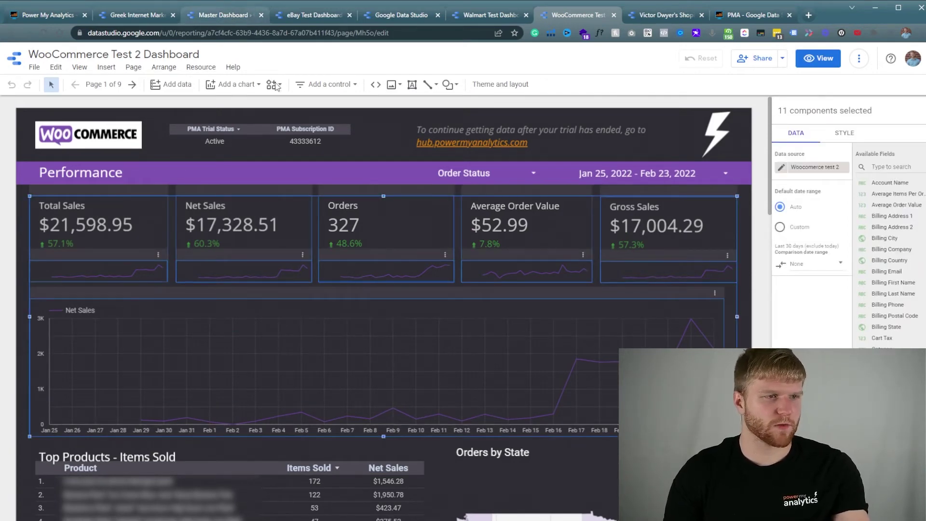
# Step: Paste the WooCommerce components into Master Dashboard and add the Woocomerce test 2 data source to the report
pyautogui.click(223, 15)
pyautogui.scroll(-4, 228, 343)
pyautogui.click(230, 344)
pyautogui.hotkey('ctrl', 'v')
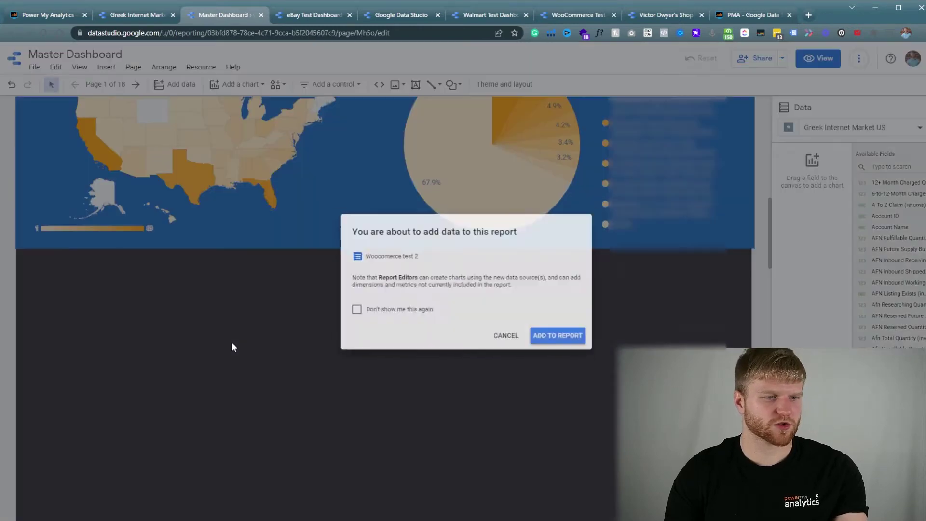
pyautogui.click(558, 335)
# Step: Move the pasted WooCommerce scorecards and Net Sales chart down into the empty area below the Walmart section
pyautogui.scroll(2, 486, 279)
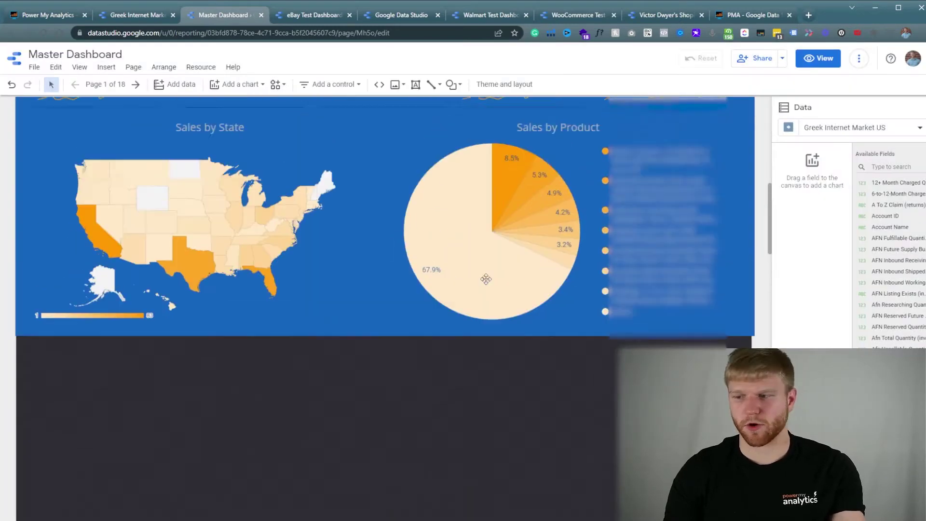
pyautogui.scroll(12, 485, 279)
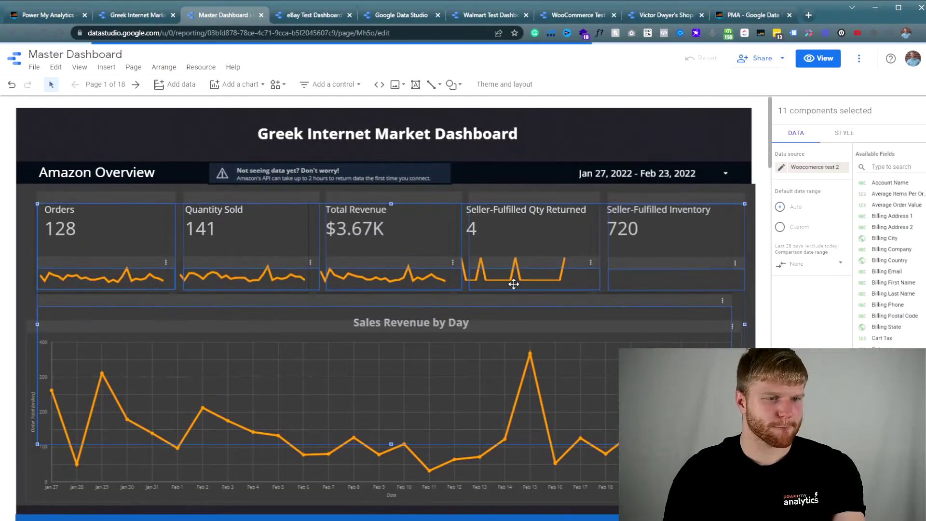
pyautogui.scroll(-1, 550, 306)
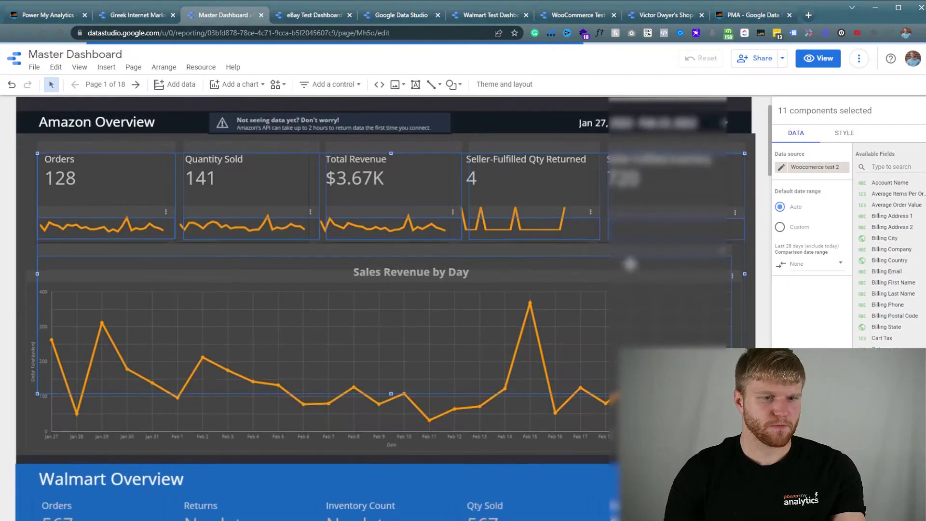
pyautogui.scroll(-5, 386, 309)
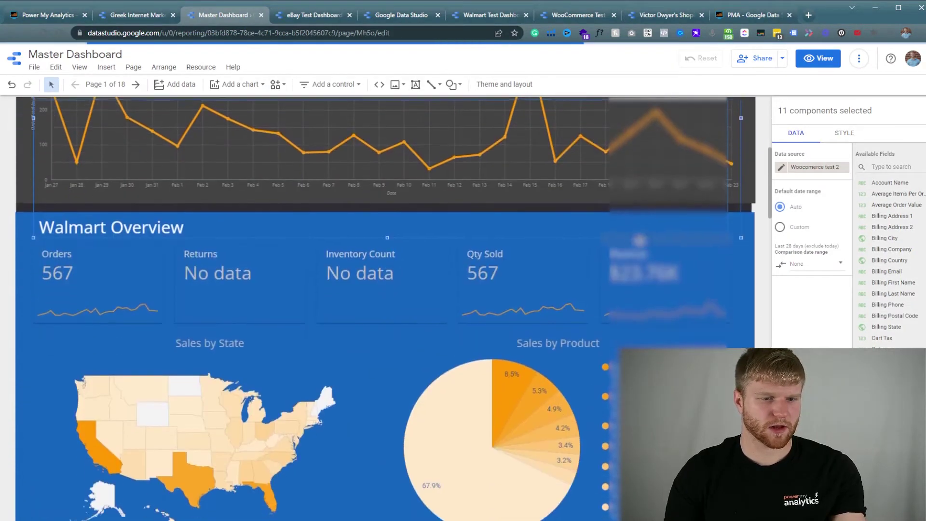
pyautogui.scroll(-3, 386, 308)
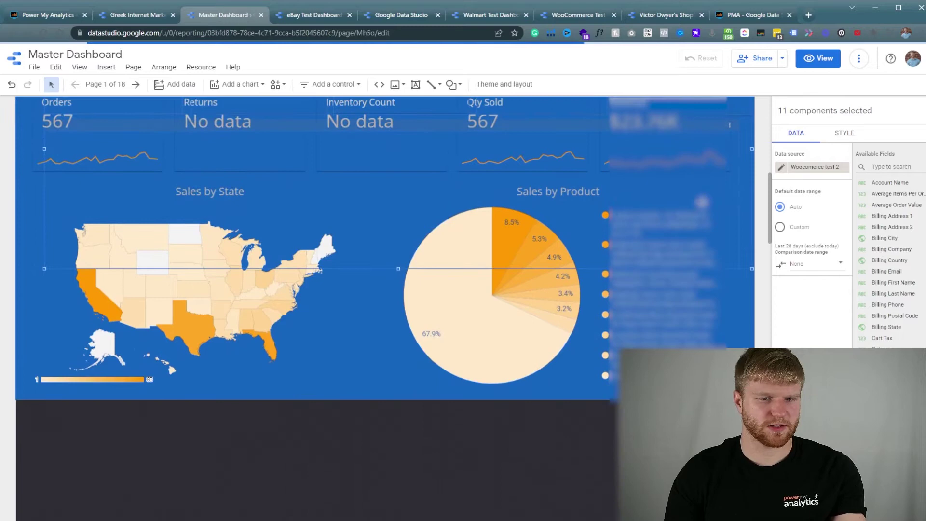
pyautogui.moveTo(702, 202); pyautogui.dragTo(696, 425)
pyautogui.scroll(-3, 676, 306)
pyautogui.moveTo(676, 306); pyautogui.dragTo(667, 498)
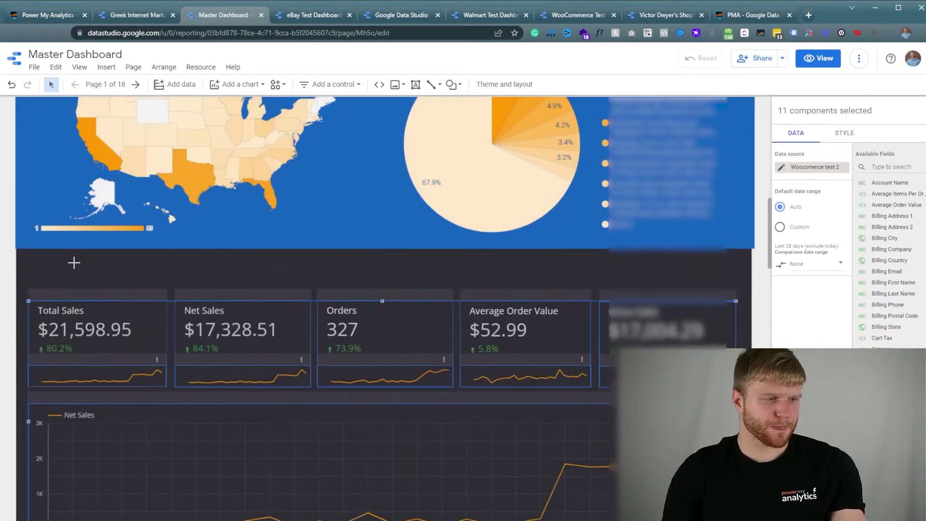
pyautogui.click(72, 270)
# Step: Duplicate the Walmart section's blue rectangle and title, and place the copies over the WooCommerce components
pyautogui.scroll(1, 77, 261)
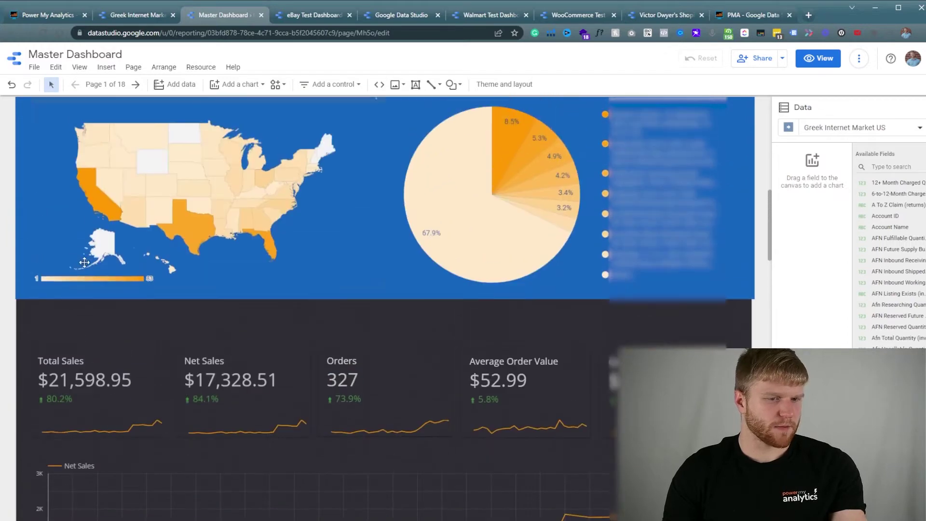
pyautogui.scroll(-2, 82, 262)
pyautogui.scroll(3, 54, 270)
pyautogui.click(25, 258)
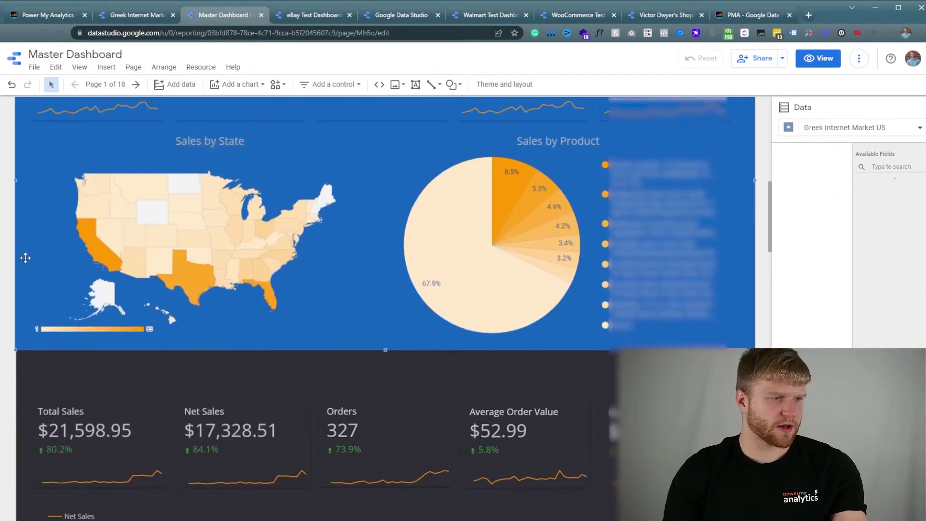
pyautogui.scroll(3, 56, 265)
pyautogui.keyDown('shift'); pyautogui.click(81, 178); pyautogui.keyUp('shift')
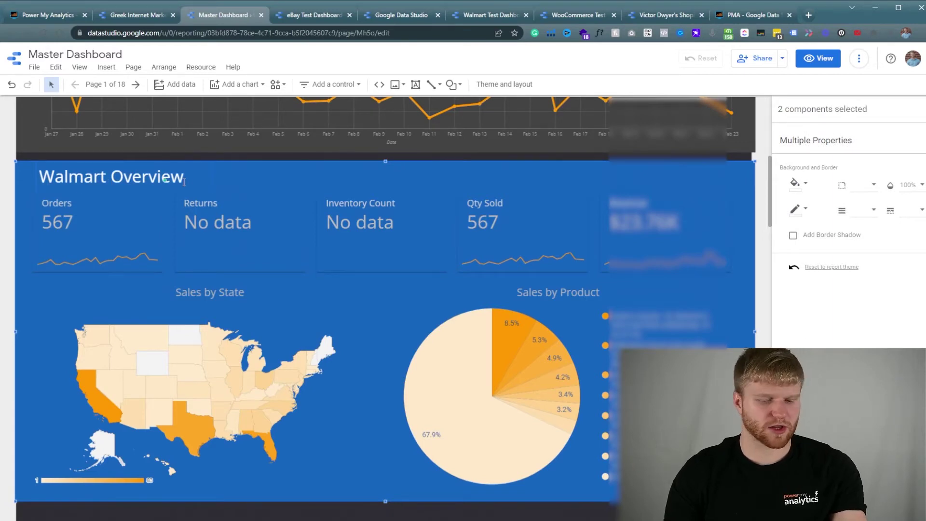
pyautogui.moveTo(184, 182); pyautogui.dragTo(88, 390)
# Step: Send the duplicated blue rectangle to the back, behind the WooCommerce scorecards and chart
pyautogui.click(78, 362)
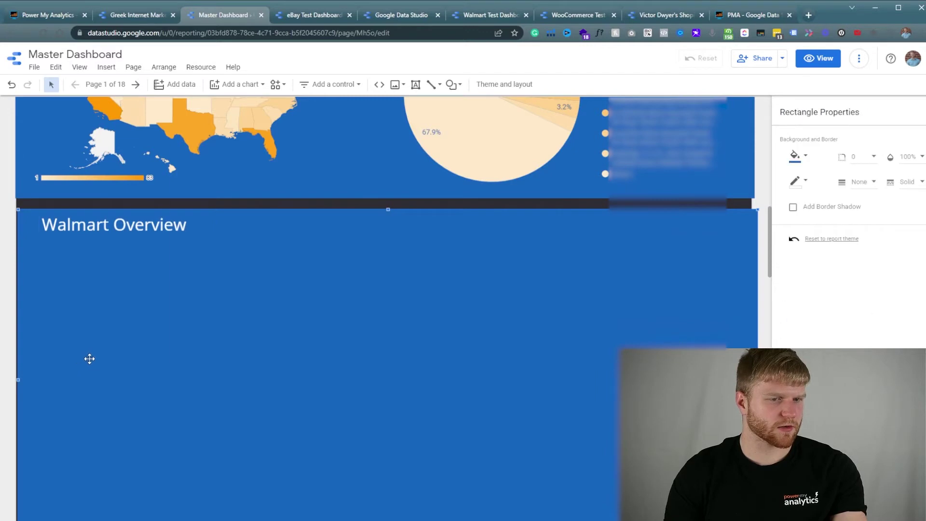
pyautogui.rightClick(88, 358)
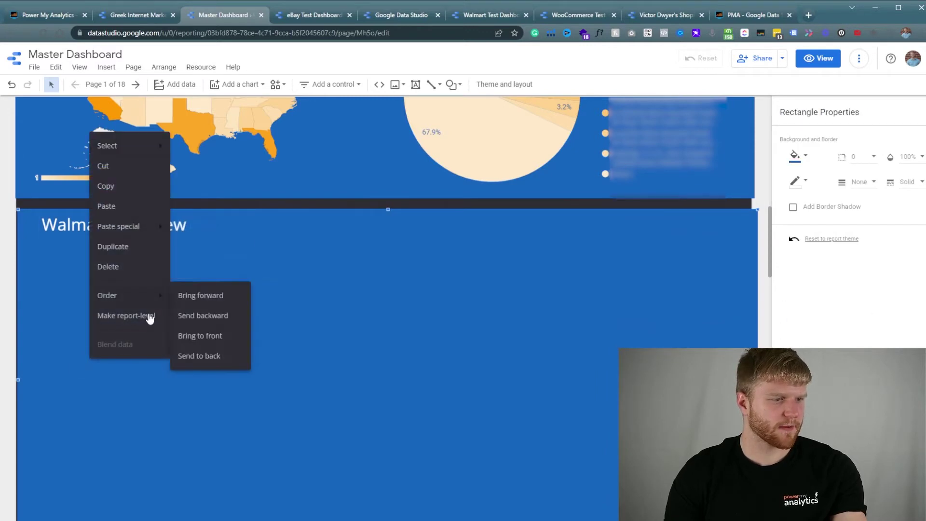
pyautogui.moveTo(153, 290)
pyautogui.click(213, 357)
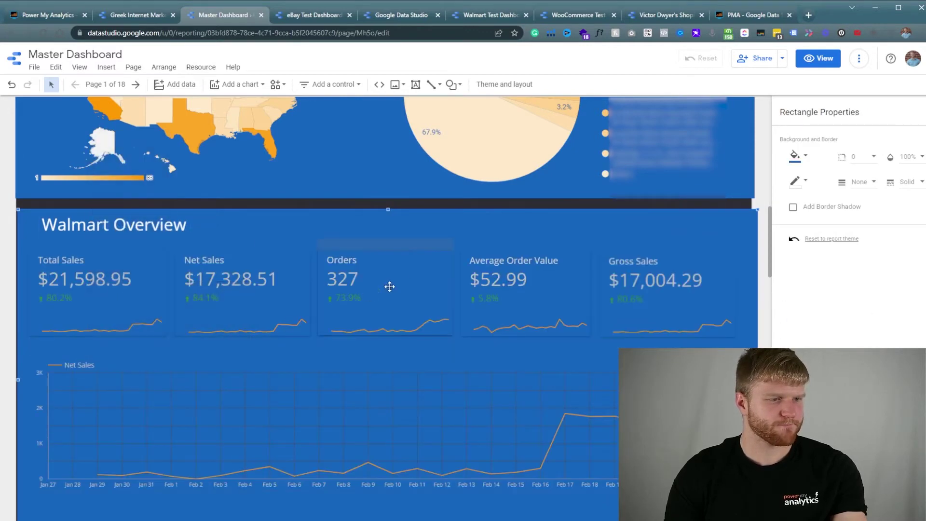
# Step: Change the copied title to "WooComerce Overview" and widen its text box so it fits on one line
pyautogui.doubleClick(107, 224)
pyautogui.press('BackSpace')
pyautogui.press('BackSpace')
pyautogui.press('BackSpace')
pyautogui.press('BackSpace')
pyautogui.press('BackSpace')
pyautogui.press('BackSpace')
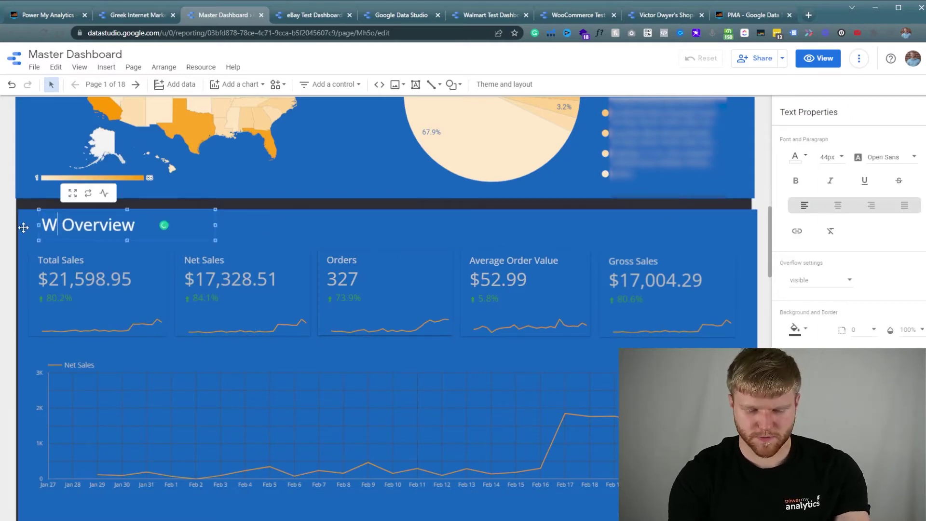
pyautogui.write('ooComerc')
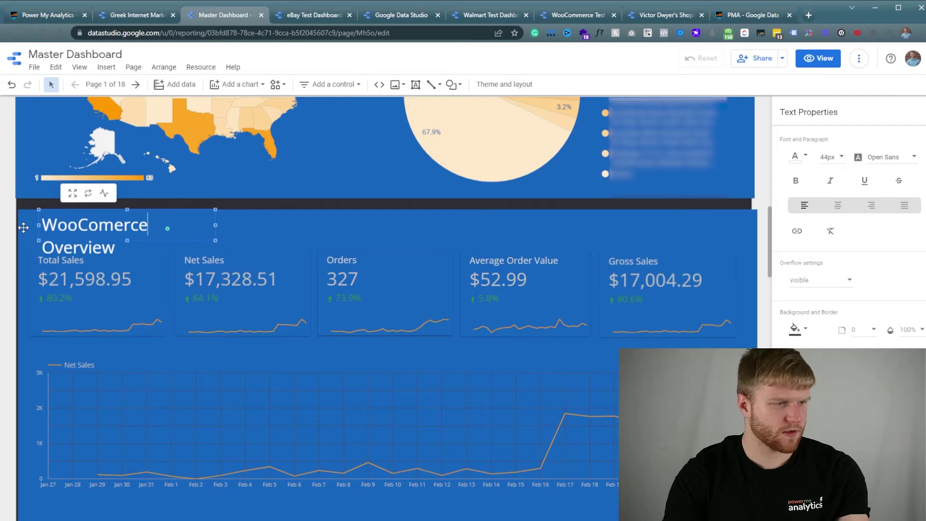
pyautogui.write('e')
pyautogui.moveTo(216, 225); pyautogui.dragTo(263, 224)
# Step: Fill the rectangle behind the WooCommerce section with an indigo colour
pyautogui.click(316, 223)
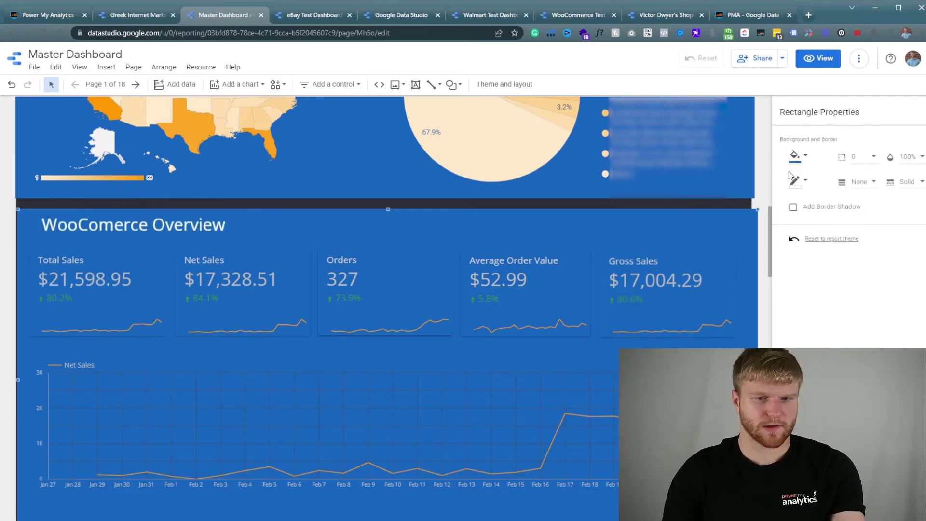
pyautogui.click(795, 155)
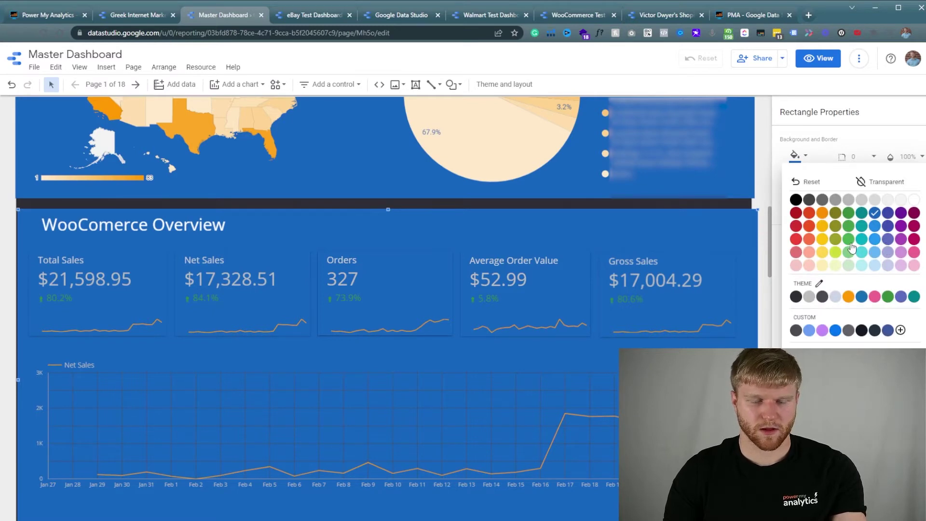
pyautogui.click(888, 239)
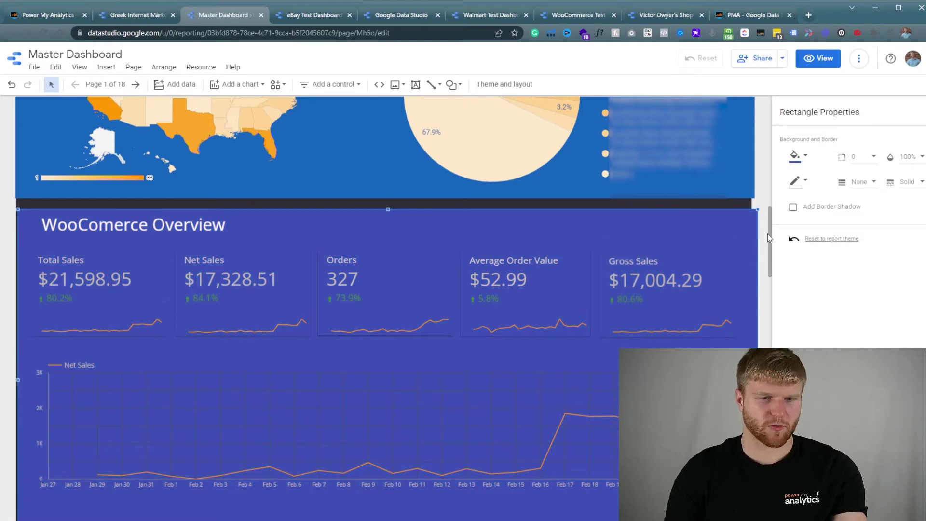
pyautogui.scroll(-3, 766, 235)
pyautogui.scroll(1, 762, 277)
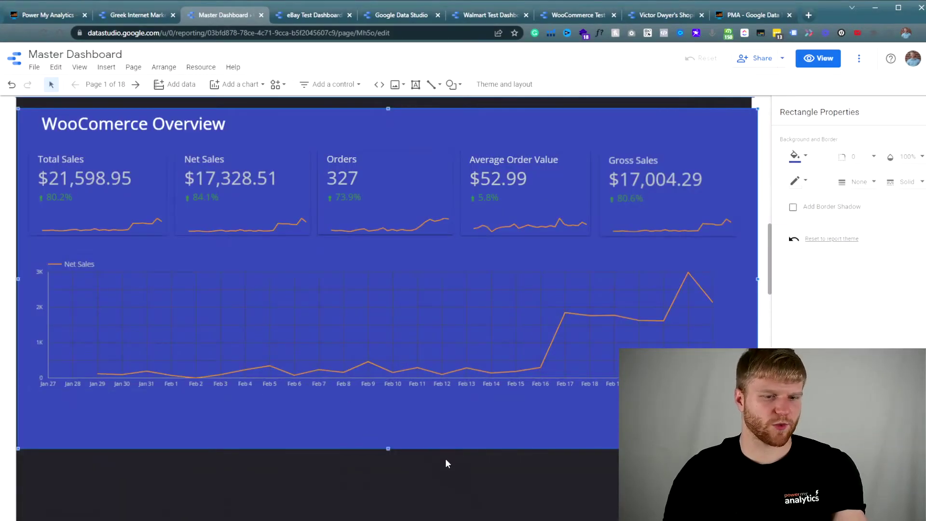
pyautogui.click(473, 467)
pyautogui.click(473, 468)
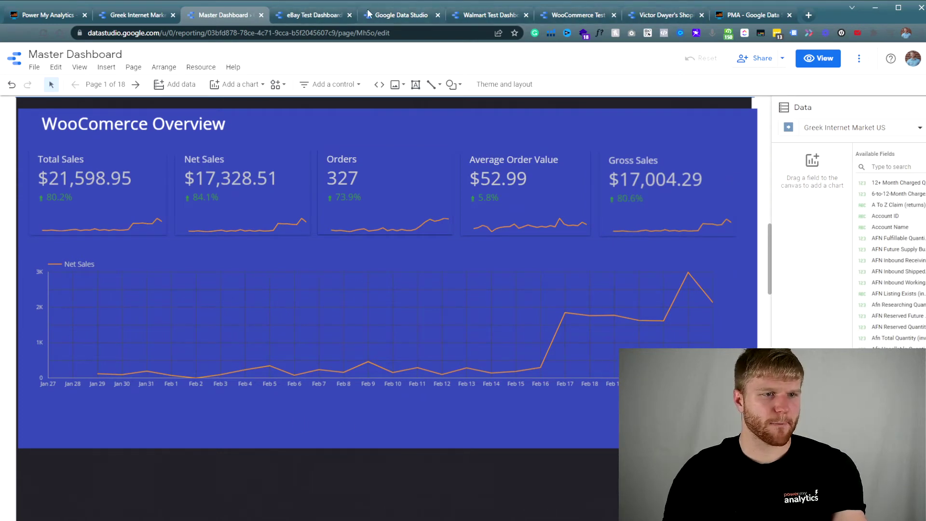
# Step: Switch the eBay Test Dashboard to editing and copy its three scorecards, Product Sales title and revenue chart
pyautogui.click(313, 16)
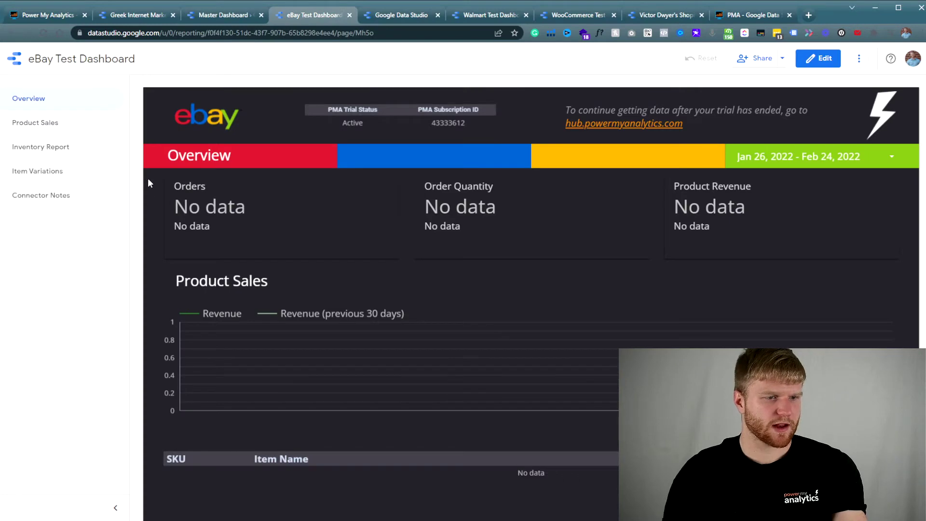
pyautogui.moveTo(149, 178); pyautogui.dragTo(560, 350)
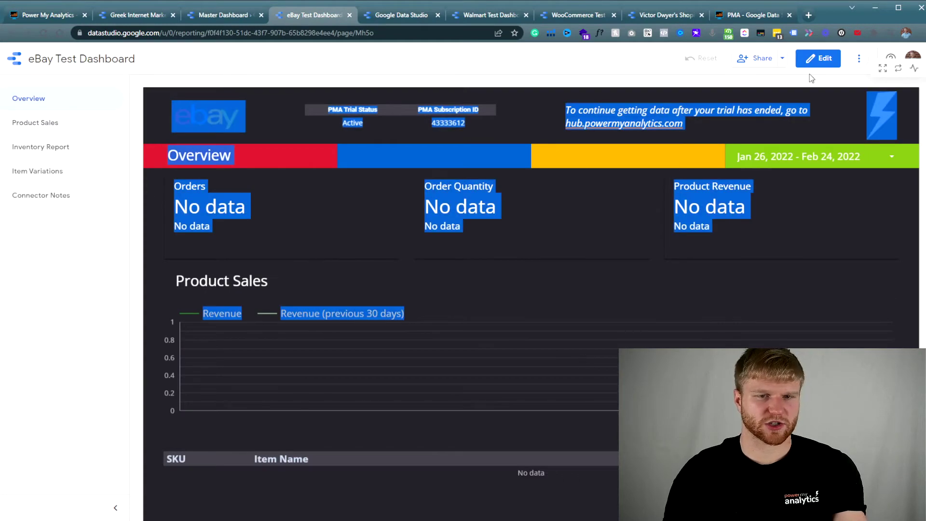
pyautogui.click(816, 59)
pyautogui.moveTo(13, 197); pyautogui.dragTo(708, 415)
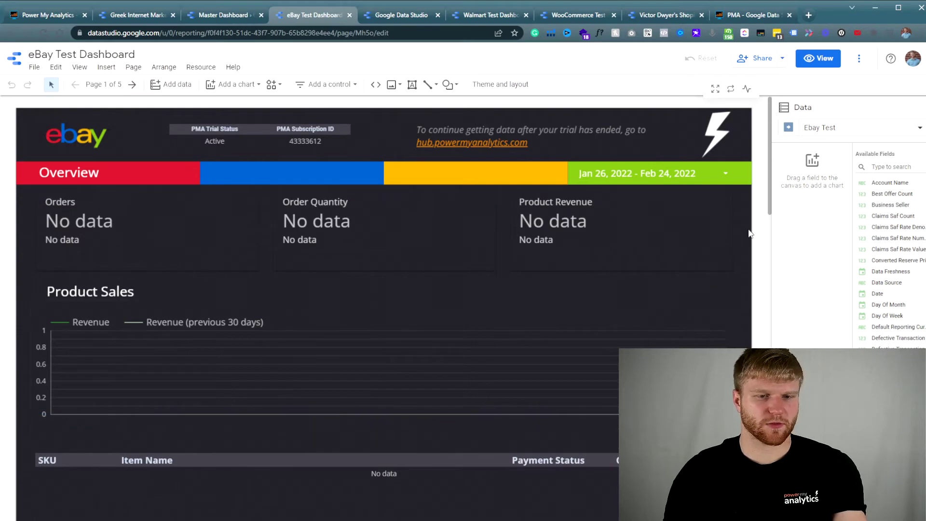
pyautogui.moveTo(750, 189); pyautogui.dragTo(37, 413)
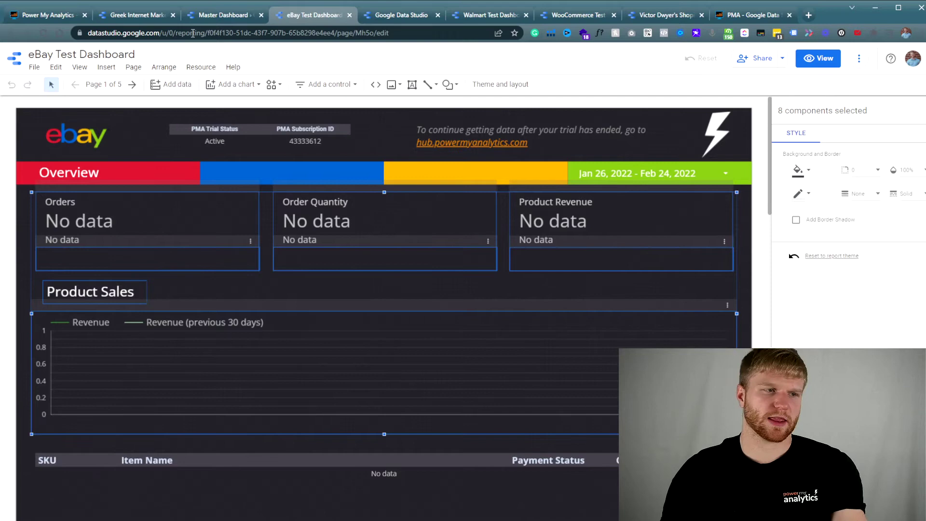
# Step: Paste the eBay components into Master Dashboard and add the Ebay Test data source to the report
pyautogui.click(144, 17)
pyautogui.scroll(-5, 275, 279)
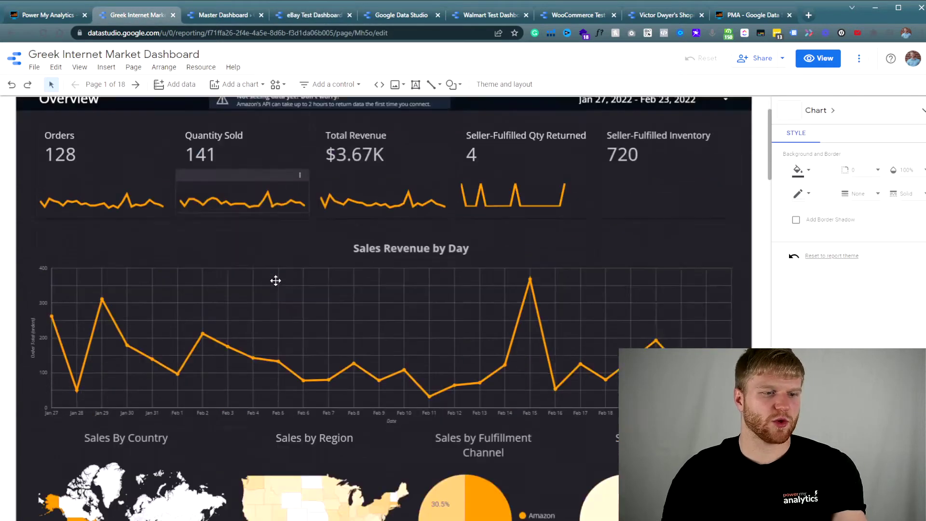
pyautogui.click(225, 18)
pyautogui.scroll(-5, 275, 271)
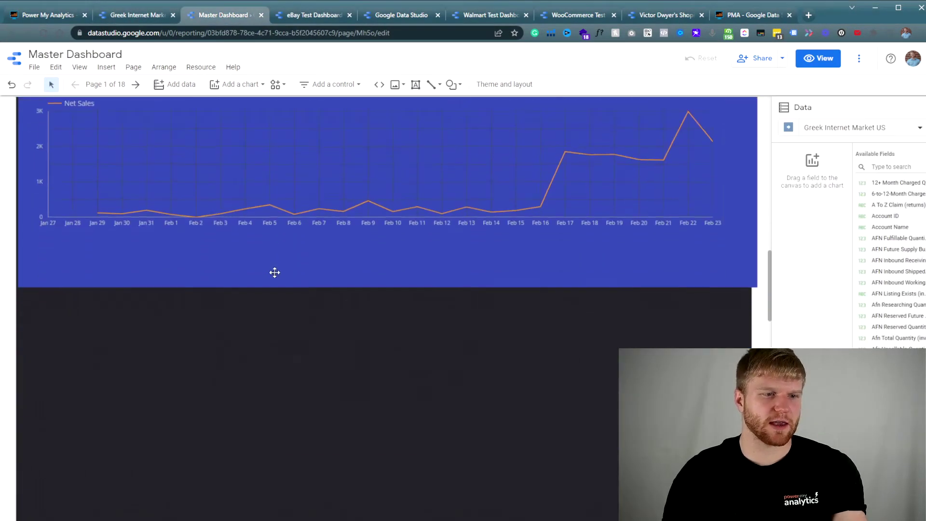
pyautogui.hotkey('ctrl', 'v')
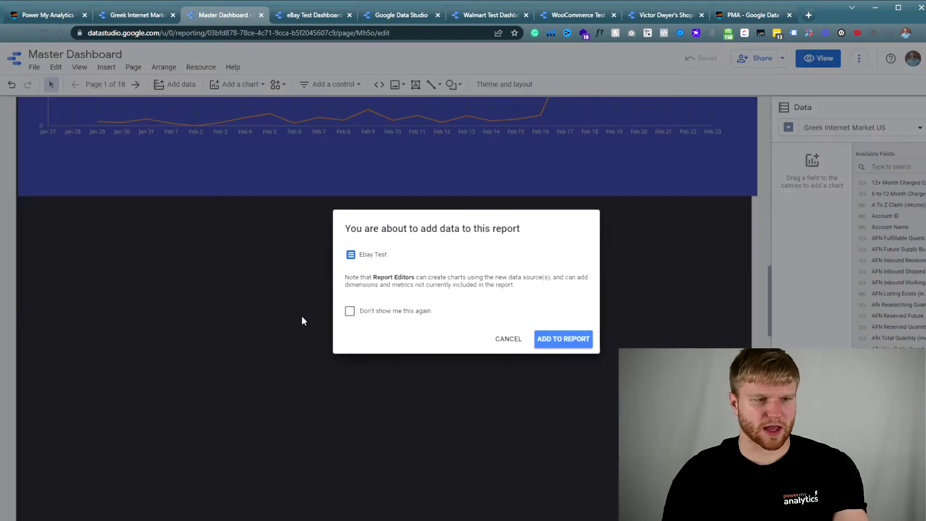
pyautogui.click(562, 338)
# Step: Move the pasted eBay scorecards, Product Sales title and chart down into the empty area below the WooCommerce section
pyautogui.scroll(15, 519, 328)
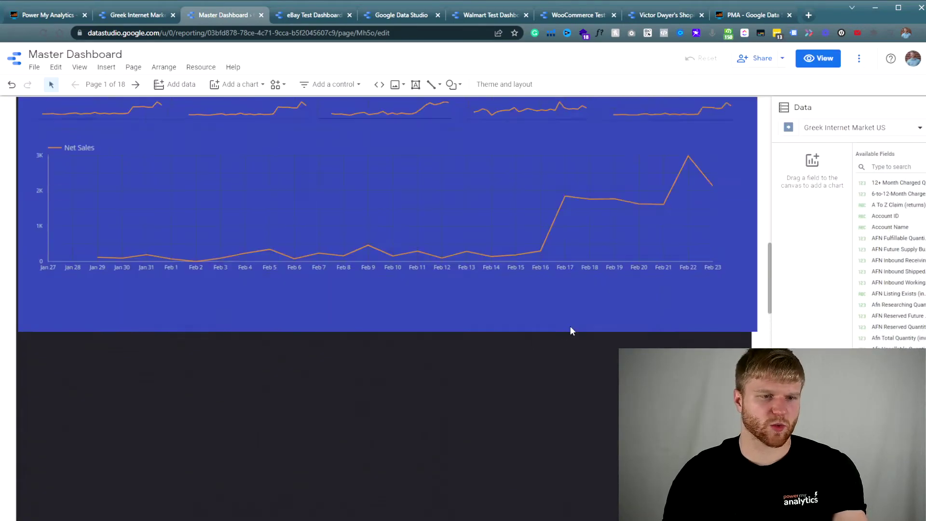
pyautogui.scroll(1, 611, 306)
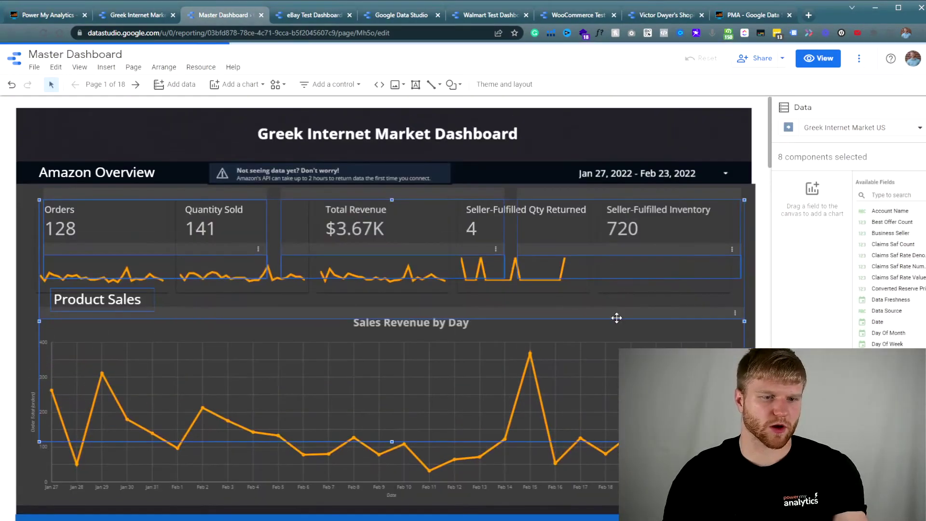
pyautogui.moveTo(691, 258); pyautogui.dragTo(704, 352)
pyautogui.scroll(-3, 704, 353)
pyautogui.scroll(-2, 704, 348)
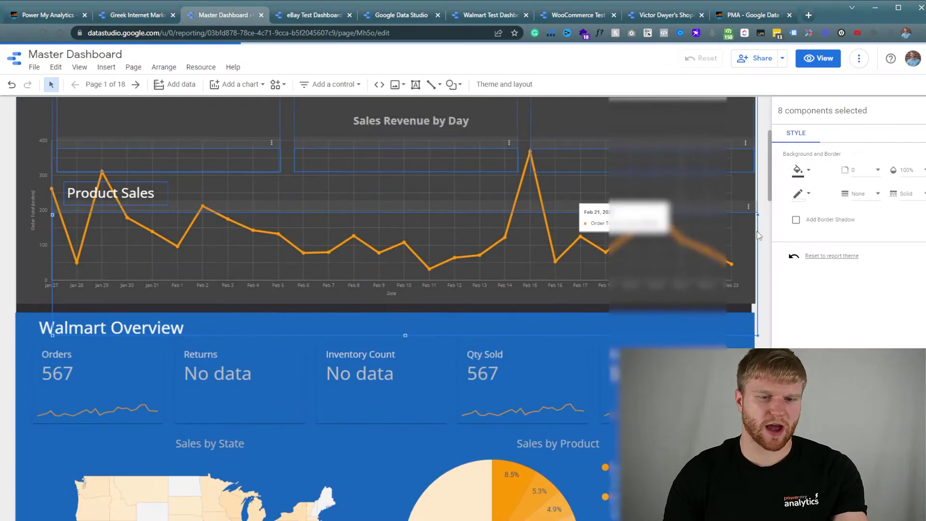
pyautogui.moveTo(757, 232); pyautogui.dragTo(763, 358)
pyautogui.moveTo(729, 141); pyautogui.dragTo(486, 456)
# Step: Duplicate the WooCommerce section's rectangle and title, and place the copies over the eBay components
pyautogui.scroll(2, 386, 362)
pyautogui.click(29, 283)
pyautogui.scroll(3, 62, 297)
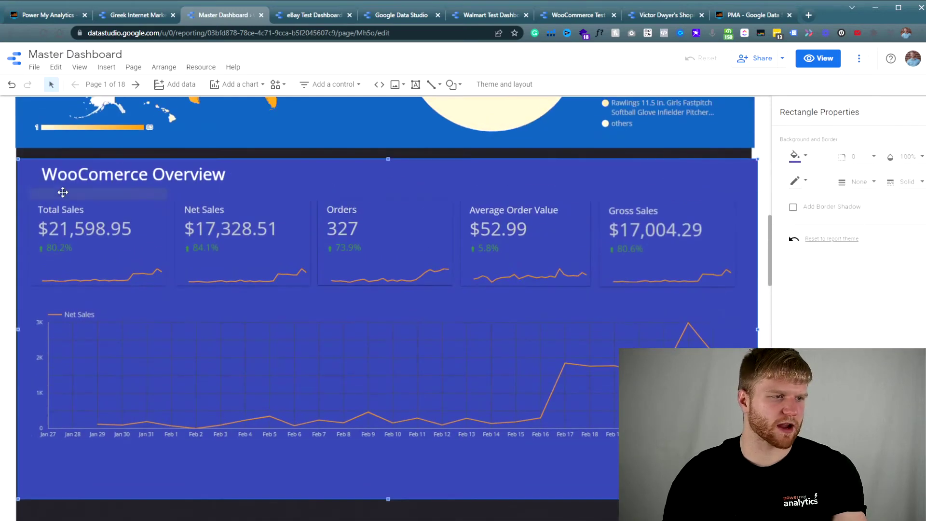
pyautogui.keyDown('shift'); pyautogui.click(83, 177); pyautogui.keyUp('shift')
pyautogui.hotkey('ctrl', 'c')
pyautogui.hotkey('ctrl', 'v')
pyautogui.moveTo(99, 188); pyautogui.dragTo(134, 453)
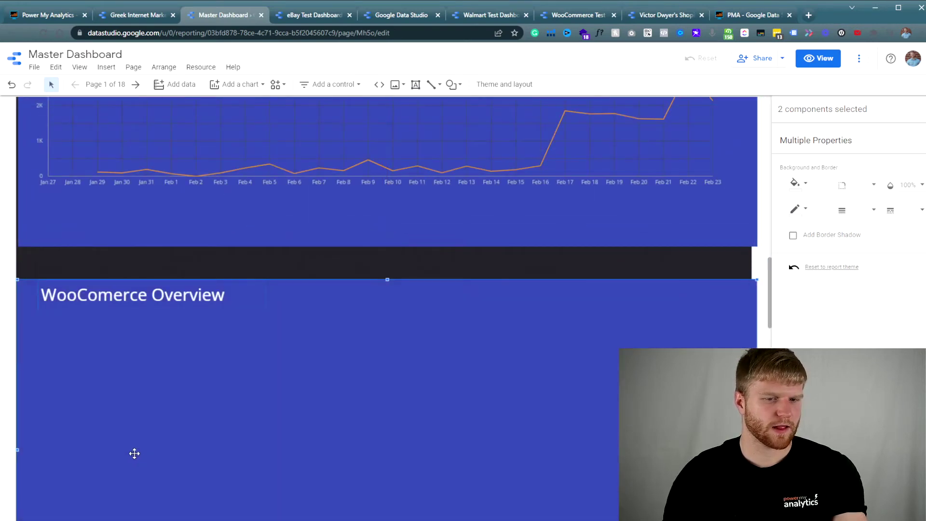
# Step: Send the duplicated indigo rectangle to the back, behind the eBay scorecards and Product Sales chart
pyautogui.scroll(-2, 161, 372)
pyautogui.rightClick(163, 299)
pyautogui.moveTo(213, 232)
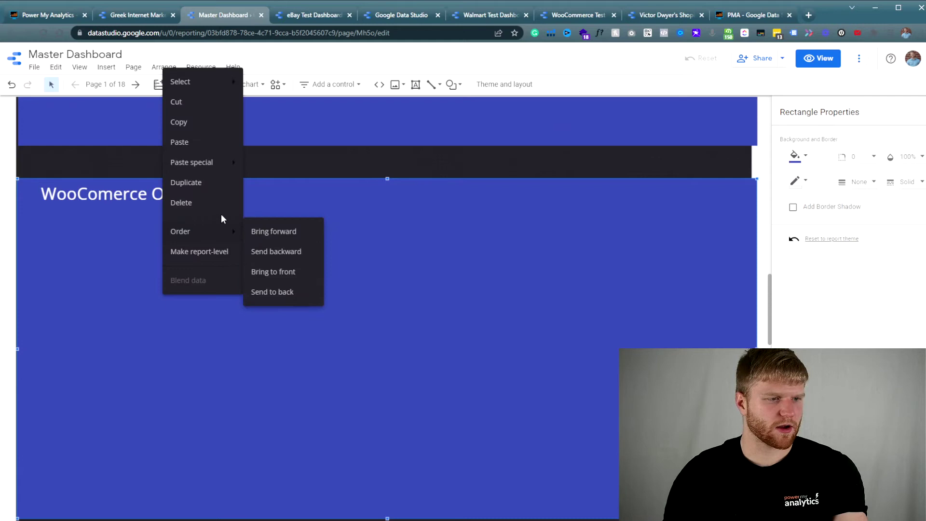
pyautogui.click(269, 292)
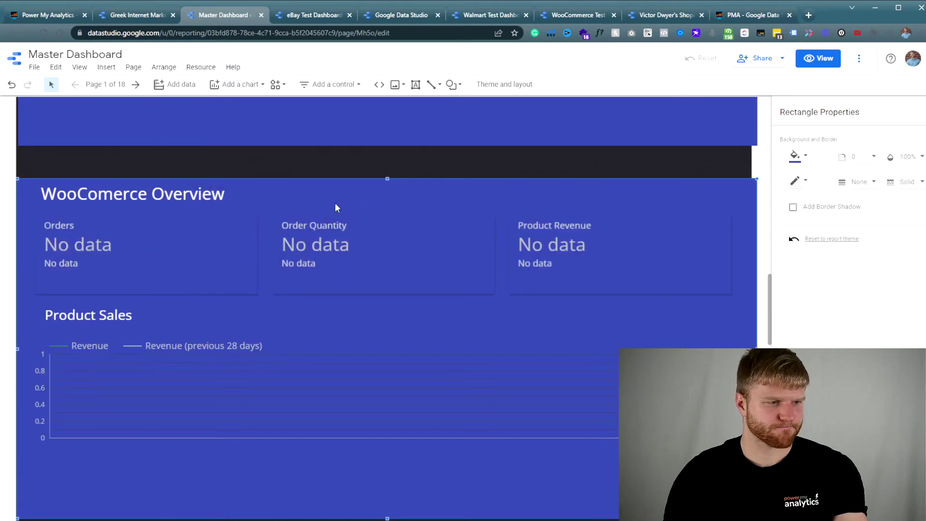
pyautogui.rightClick(286, 190)
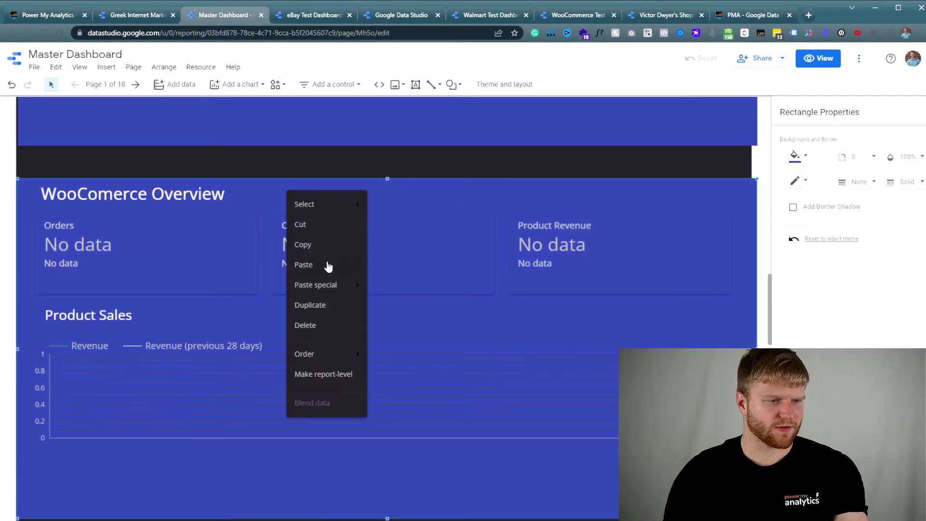
pyautogui.click(409, 188)
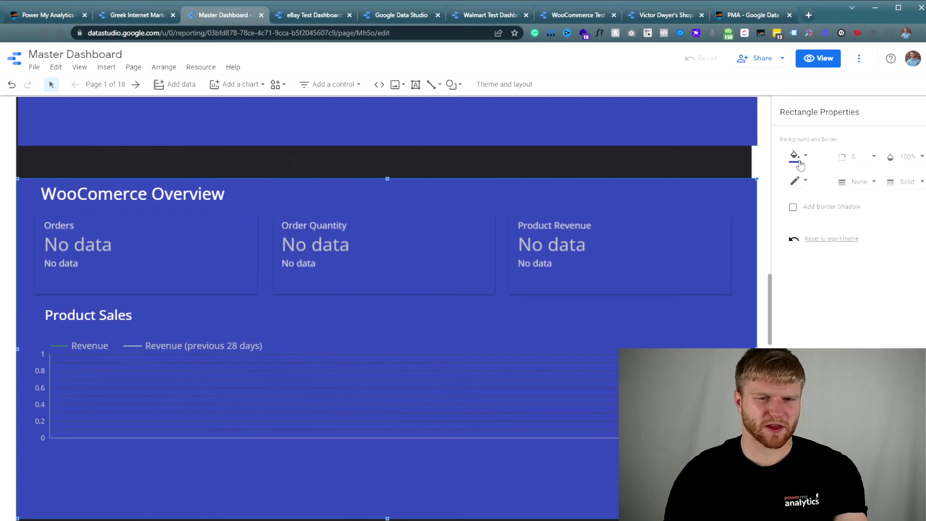
# Step: Fill the rectangle behind the eBay components with green and change the duplicated section title to "Ebay Overview"
pyautogui.click(797, 155)
pyautogui.click(849, 216)
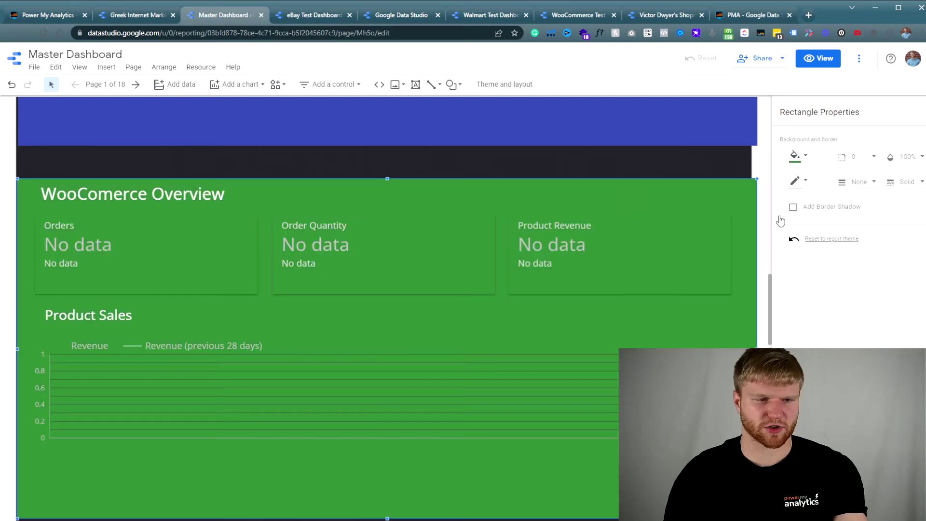
pyautogui.click(157, 195)
pyautogui.moveTo(147, 195); pyautogui.dragTo(38, 198)
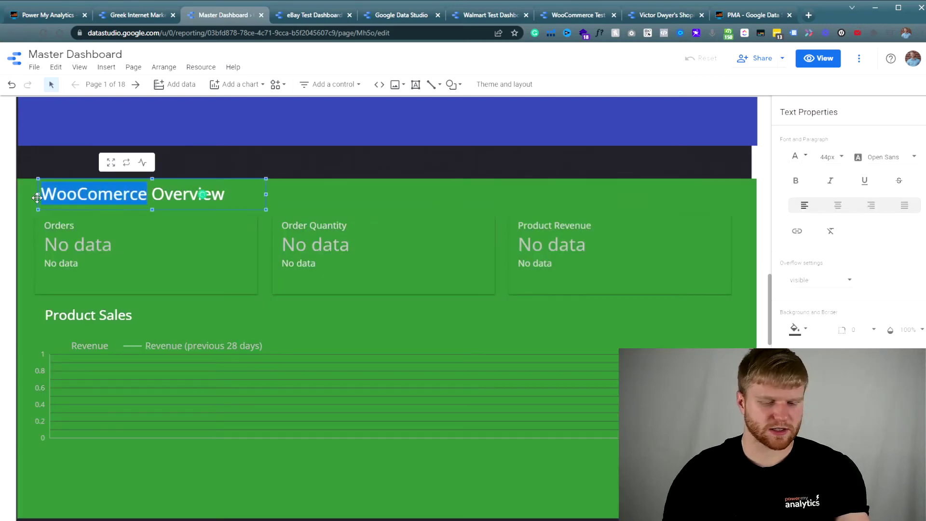
pyautogui.write('Ebay')
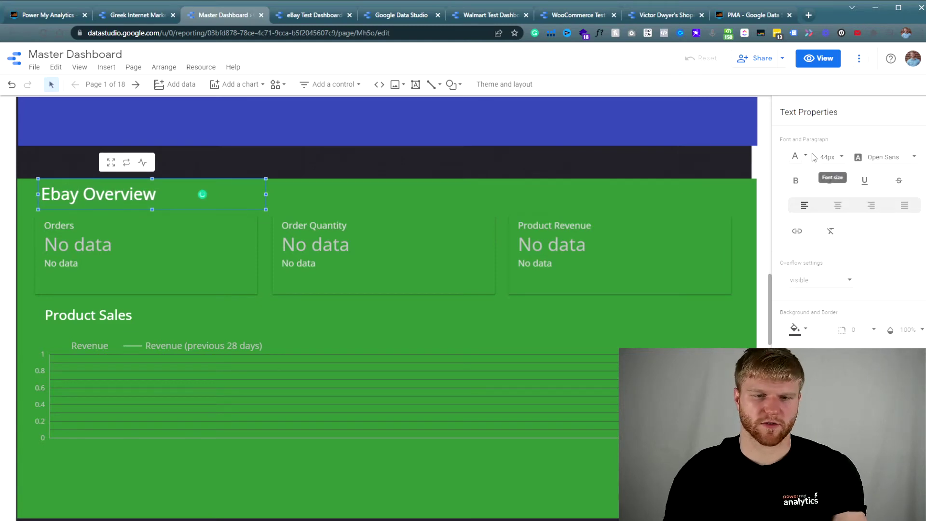
# Step: Try a lime-yellow fill on the Ebay Overview rectangle and set its final fill to red
pyautogui.click(715, 183)
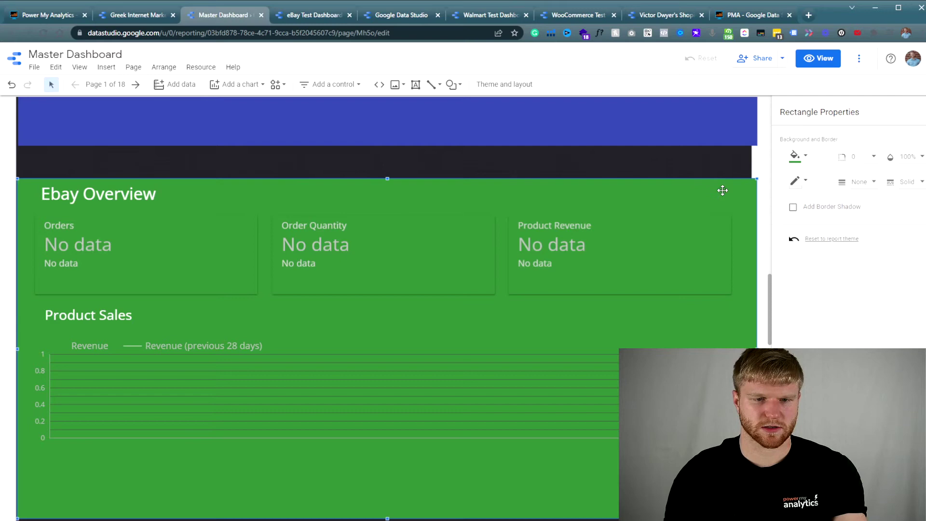
pyautogui.click(795, 155)
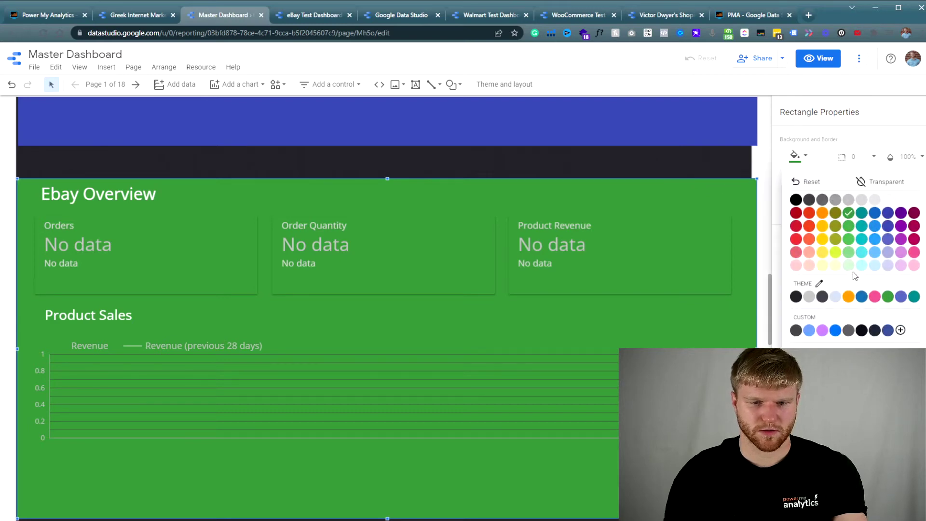
pyautogui.click(836, 253)
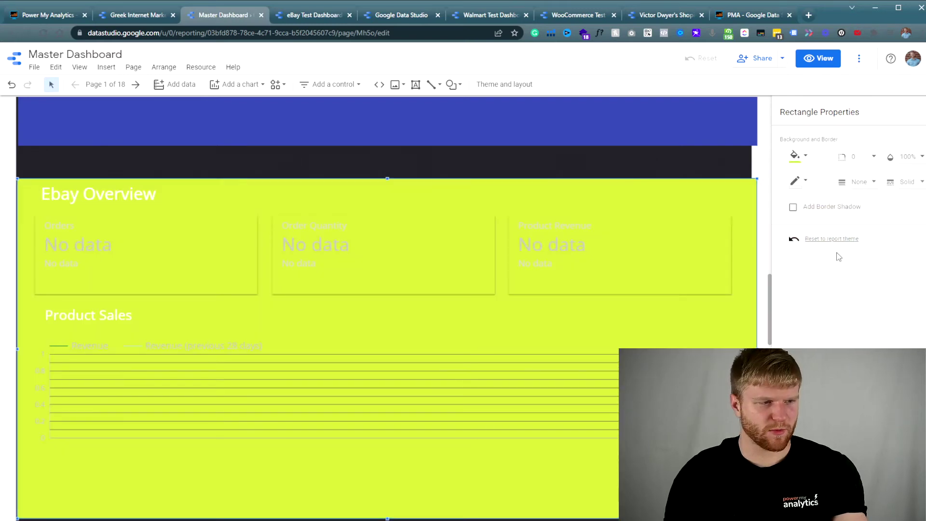
pyautogui.click(795, 155)
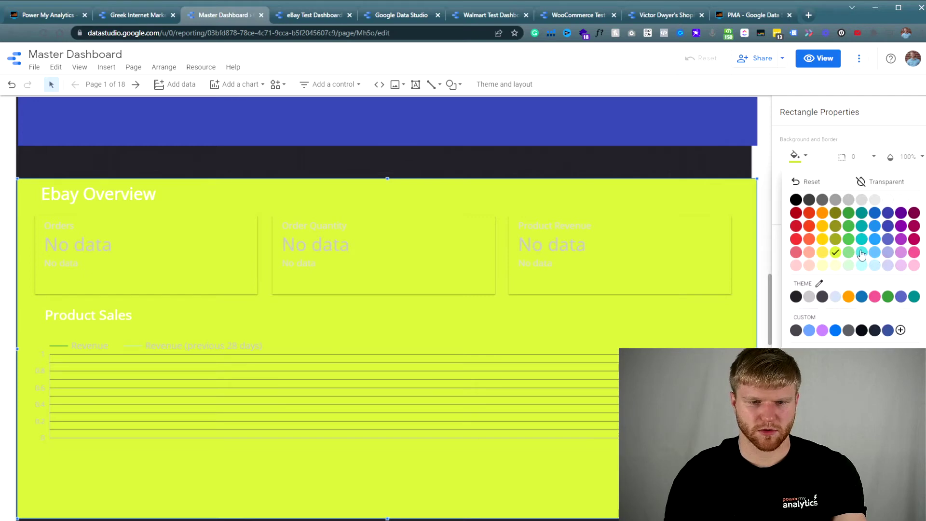
pyautogui.click(795, 226)
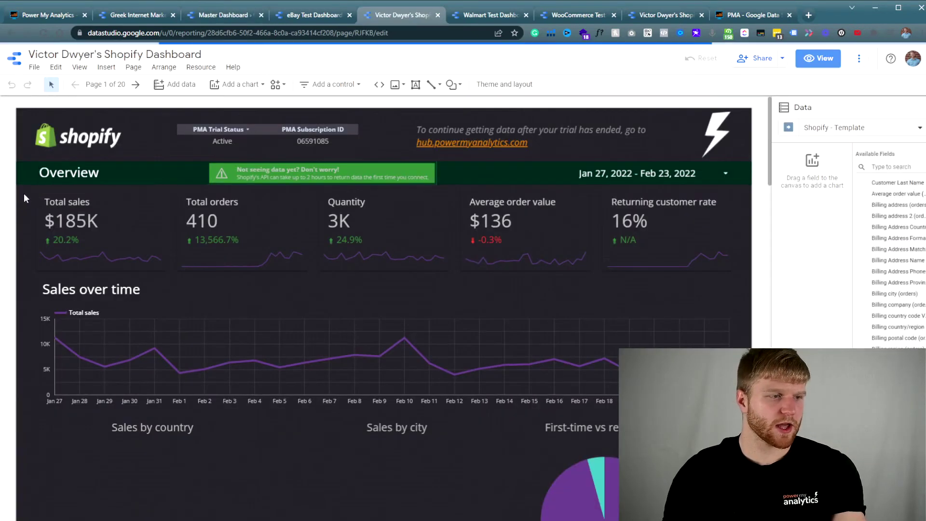
# Step: Try to copy the Shopify report's five overview scorecards with the Sales over time title and chart into Master Dashboard
pyautogui.moveTo(23, 192); pyautogui.dragTo(745, 411)
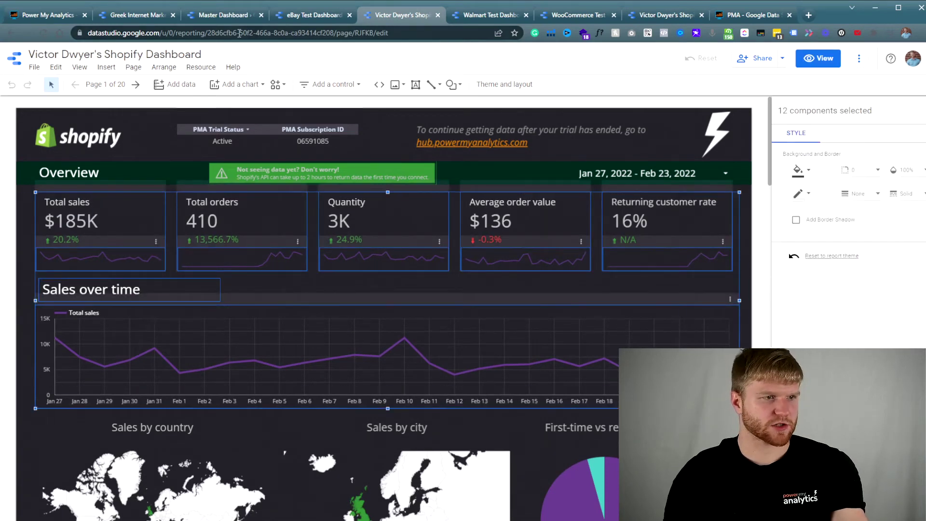
pyautogui.click(222, 15)
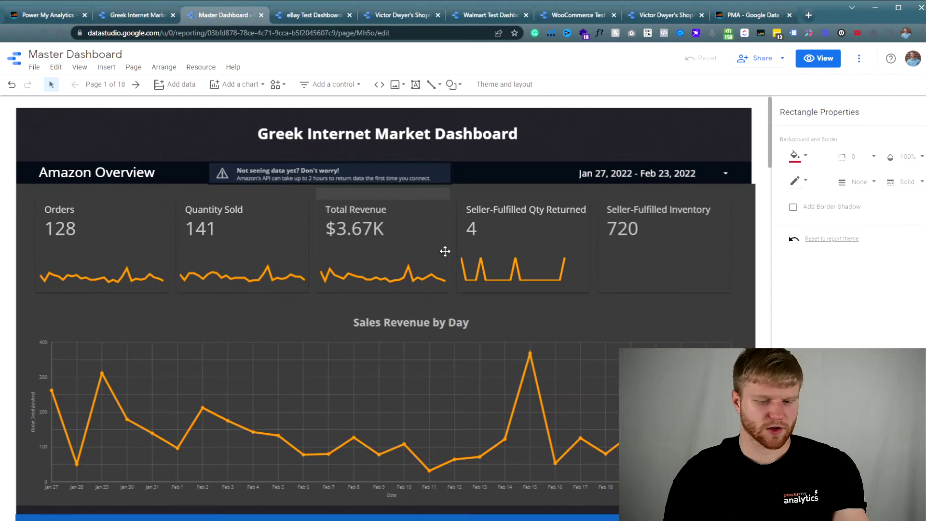
pyautogui.hotkey('ctrl', 'v')
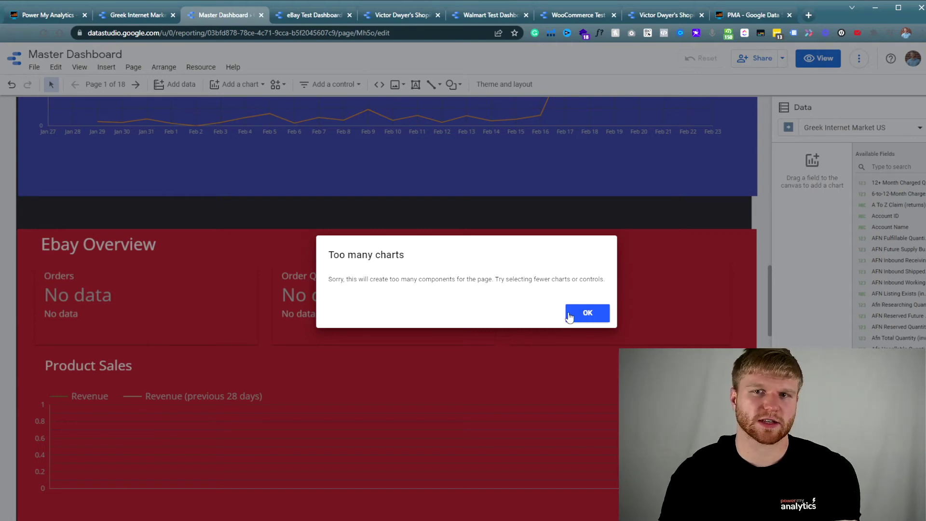
pyautogui.click(588, 313)
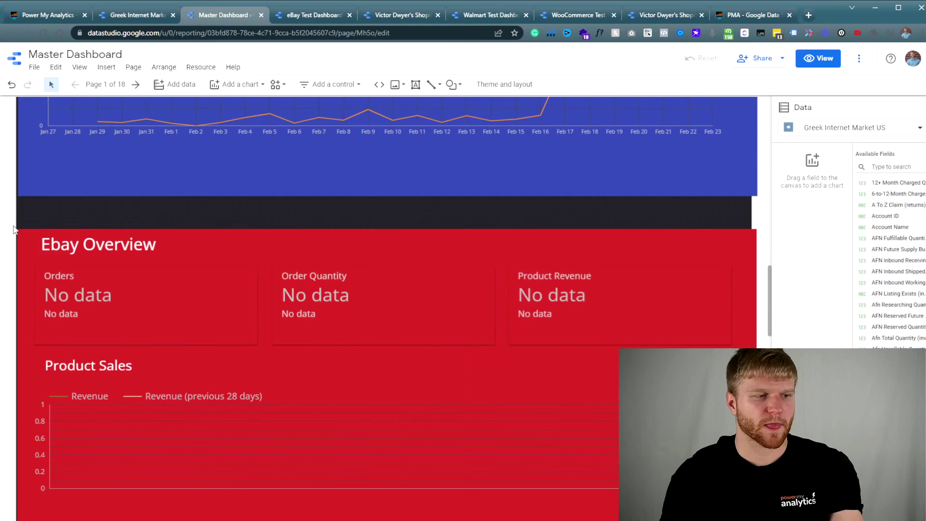
# Step: Delete the whole Ebay Overview section, including its rectangle, title, scorecards and Product Sales chart
pyautogui.moveTo(13, 233); pyautogui.dragTo(624, 478)
pyautogui.press('Delete')
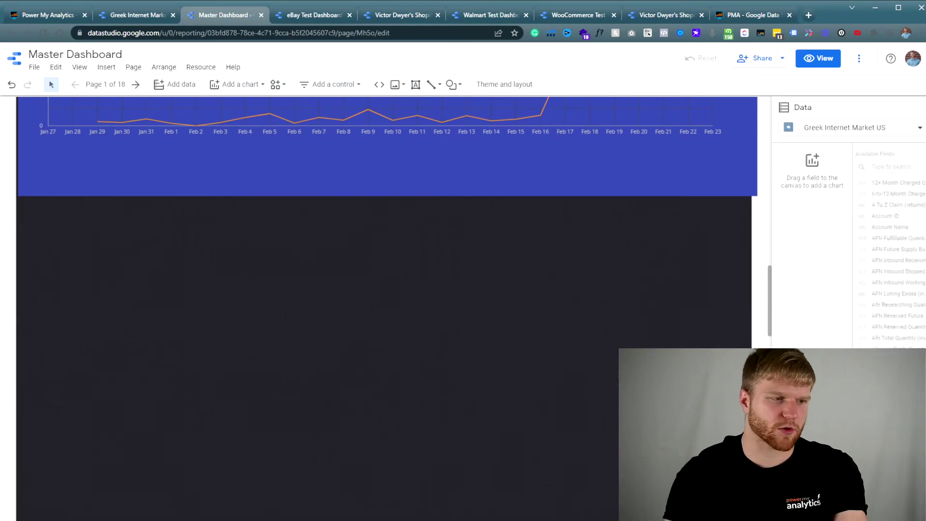
pyautogui.scroll(20, 464, 320)
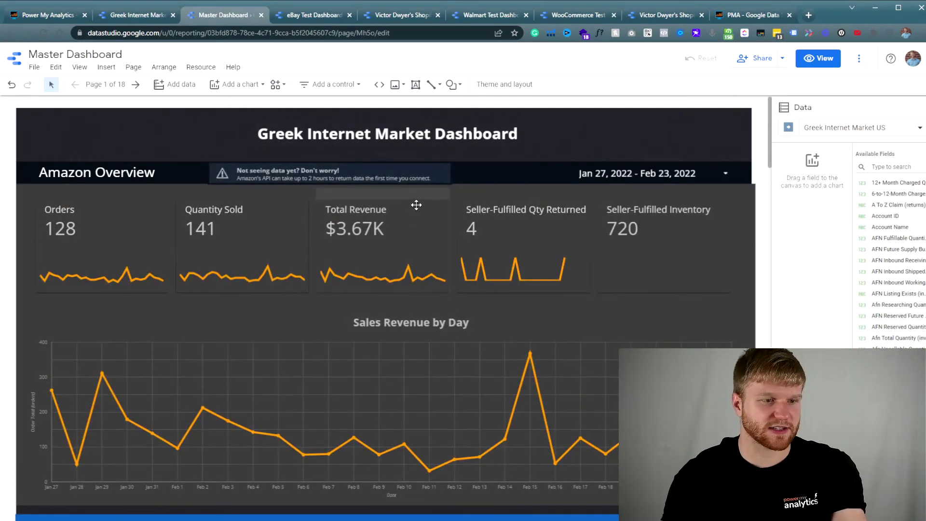
# Step: Try pasting the Shopify components over the Amazon Overview section, and undo the paste
pyautogui.hotkey('ctrl', 'v')
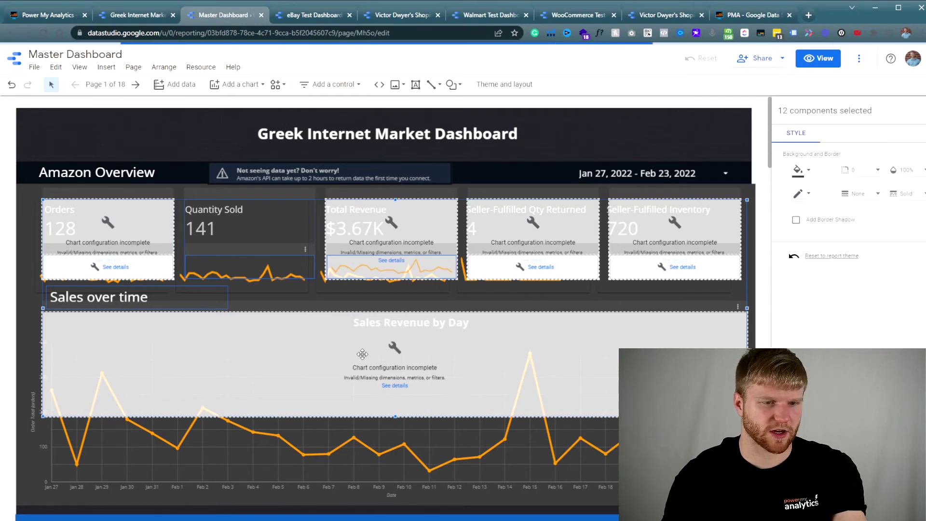
pyautogui.hotkey('ctrl', 'z')
# Step: Paste copies of Amazon's Orders, Quantity Sold and Total Revenue scorecards and Sales Revenue by Day chart, and move them below the WooCommerce section
pyautogui.hotkey('ctrl', 'v')
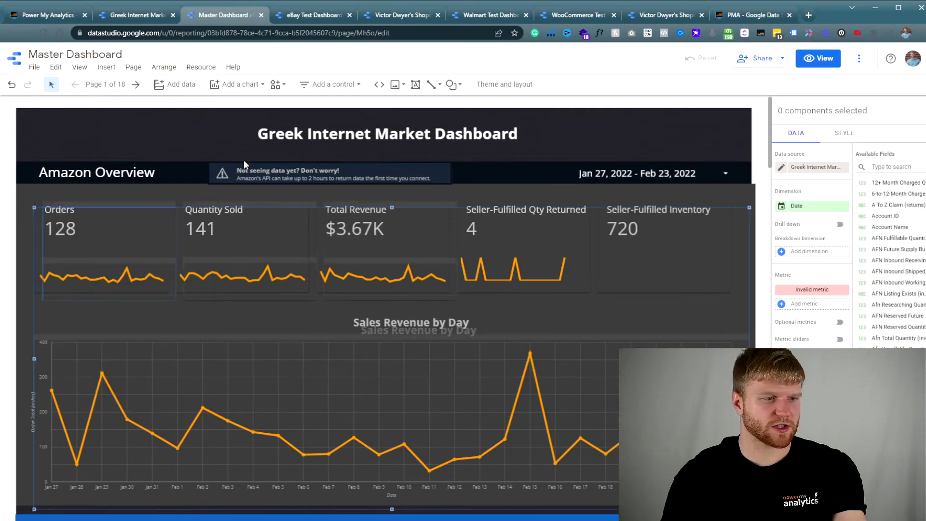
pyautogui.scroll(-4, 419, 285)
pyautogui.moveTo(410, 207); pyautogui.dragTo(406, 409)
pyautogui.scroll(-3, 375, 248)
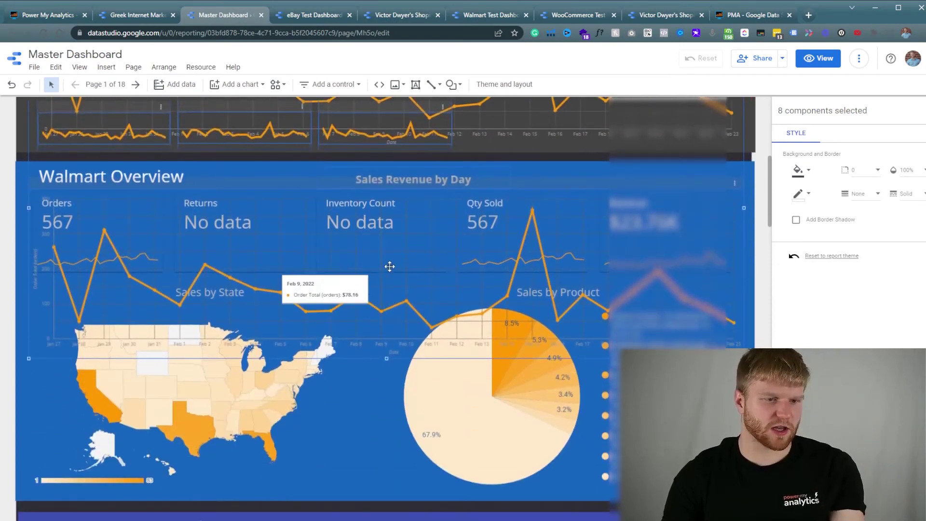
pyautogui.moveTo(426, 215); pyautogui.dragTo(429, 381)
pyautogui.scroll(-1, 464, 258)
pyautogui.scroll(-3, 464, 258)
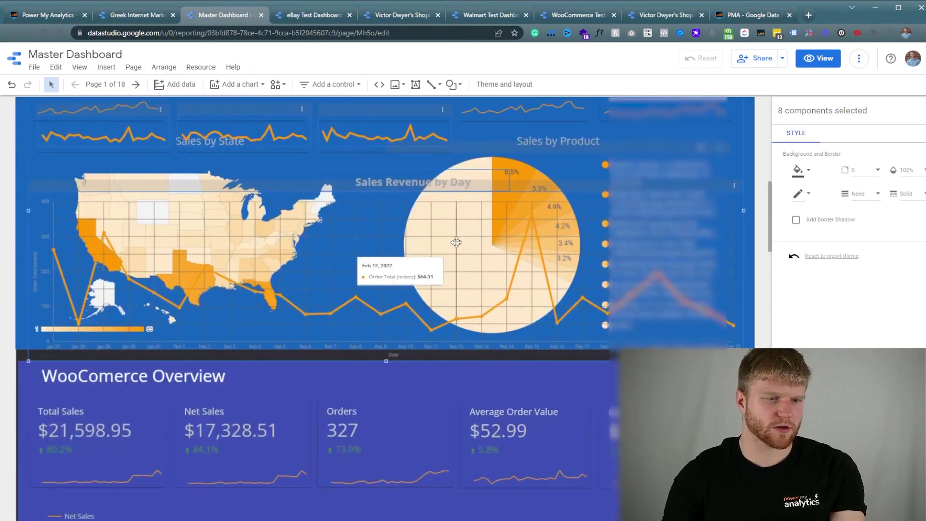
pyautogui.moveTo(455, 241); pyautogui.dragTo(448, 381)
pyautogui.scroll(-3, 418, 270)
pyautogui.moveTo(408, 233); pyautogui.dragTo(395, 366)
pyautogui.scroll(-3, 407, 318)
pyautogui.moveTo(384, 216); pyautogui.dragTo(416, 489)
pyautogui.scroll(-3, 411, 341)
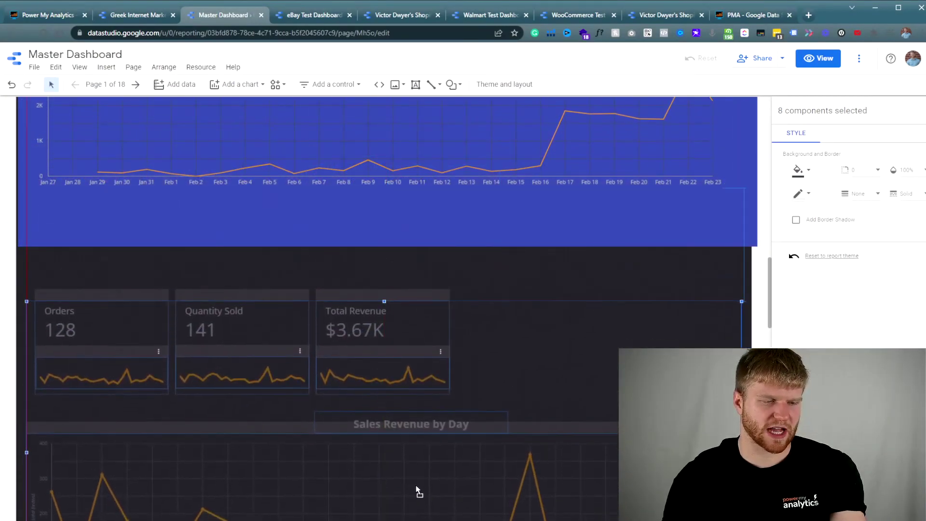
pyautogui.click(501, 276)
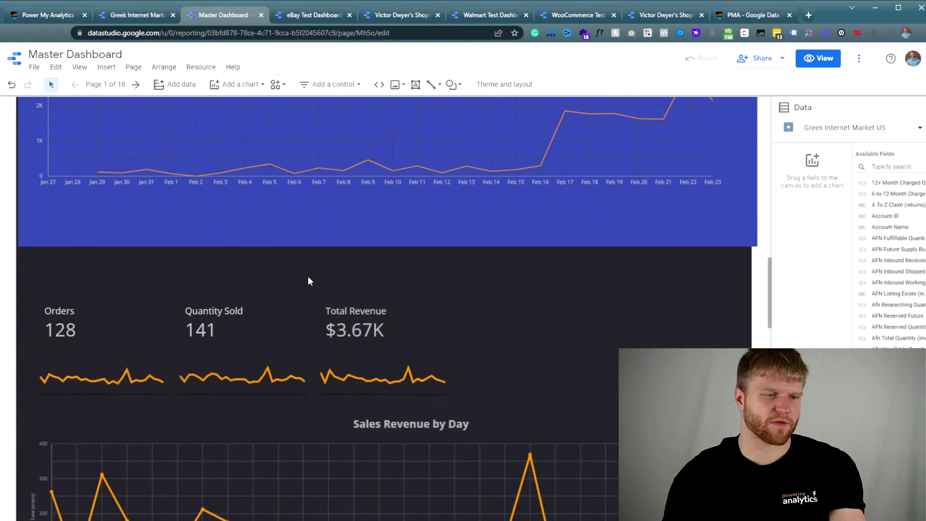
# Step: Duplicate the WooCommerce section's indigo rectangle and place the copy over the copied Amazon components below it
pyautogui.scroll(2, 266, 277)
pyautogui.click(34, 327)
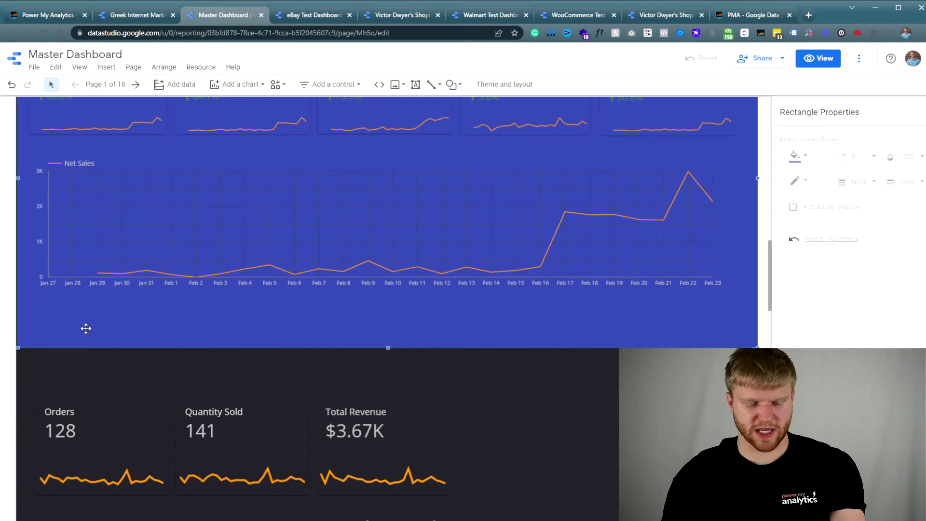
pyautogui.hotkey('ctrl', 'v')
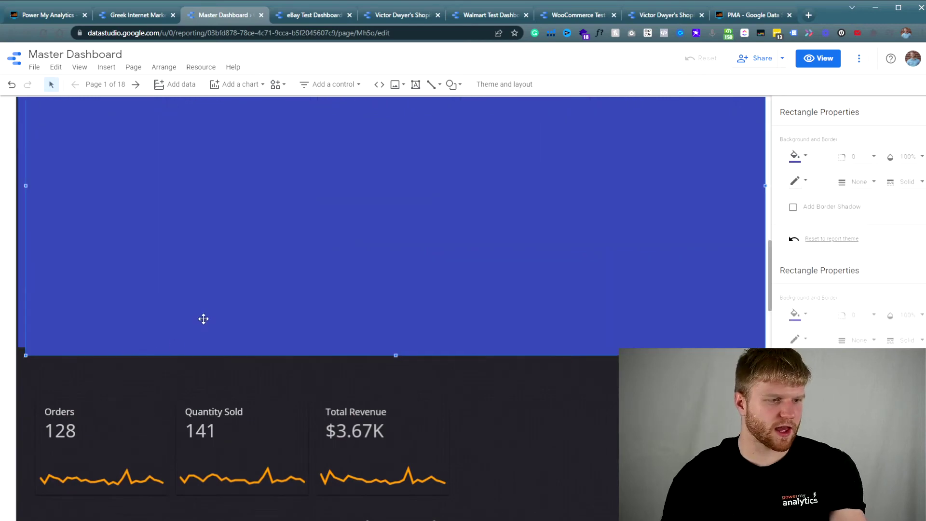
pyautogui.moveTo(202, 314); pyautogui.dragTo(206, 513)
pyautogui.scroll(-5, 207, 349)
pyautogui.moveTo(207, 350); pyautogui.dragTo(183, 384)
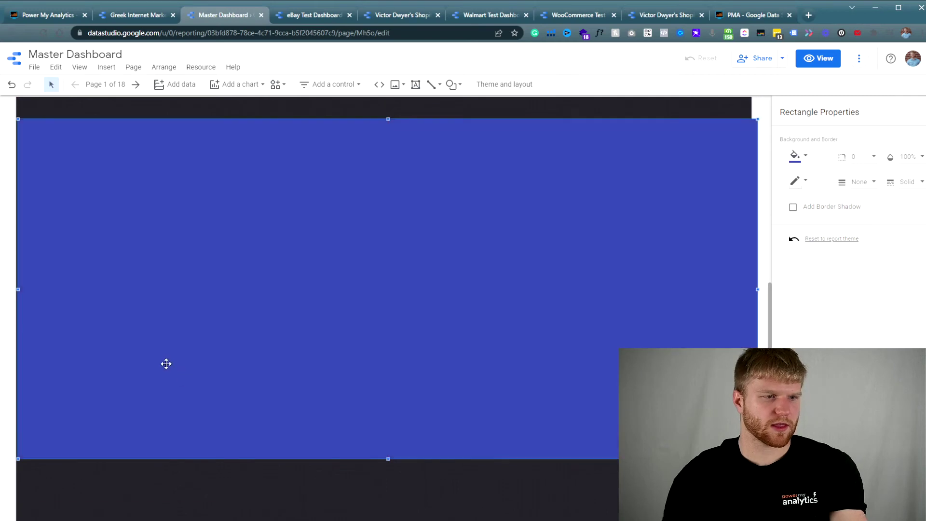
# Step: Duplicate the "WooComerce Overview" title and place the copy in the upper-left corner of the new indigo rectangle
pyautogui.scroll(9, 166, 364)
pyautogui.click(90, 222)
pyautogui.hotkey('ctrl', 'c')
pyautogui.hotkey('ctrl', 'v')
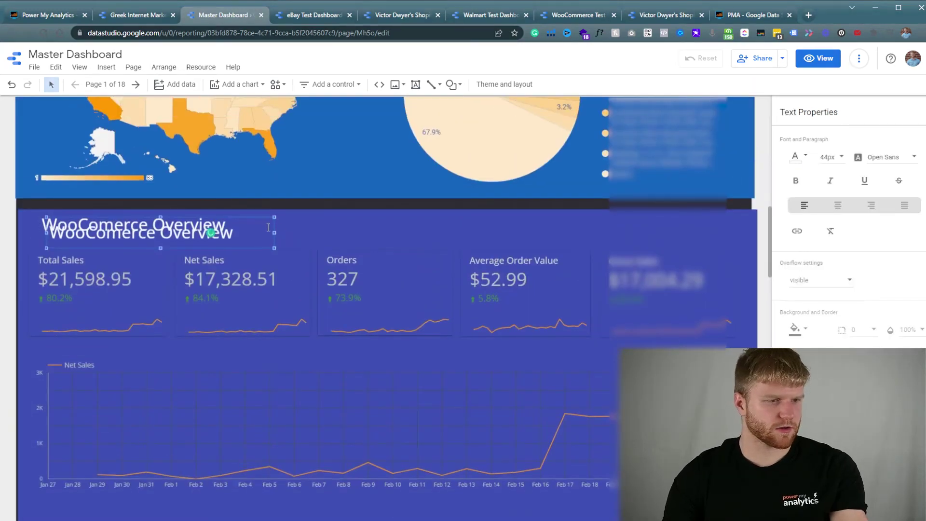
pyautogui.moveTo(256, 219); pyautogui.dragTo(218, 487)
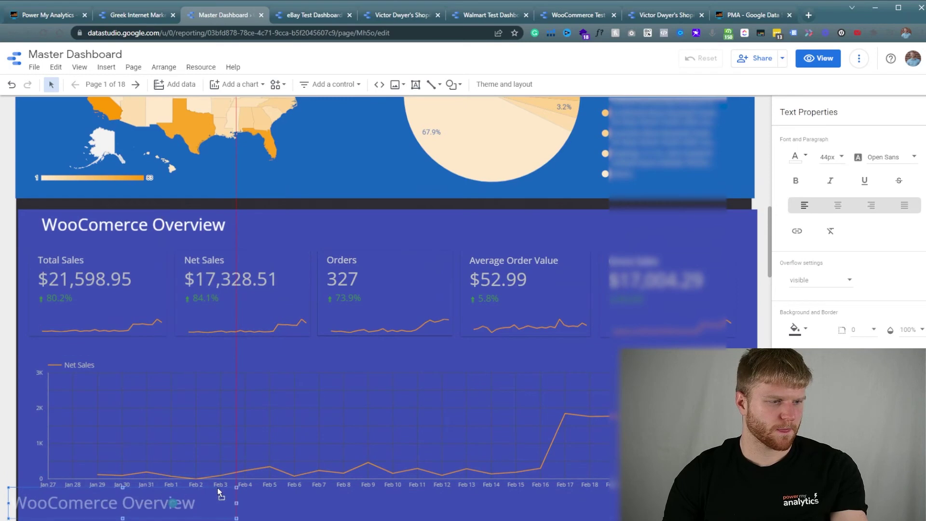
pyautogui.scroll(-4, 89, 376)
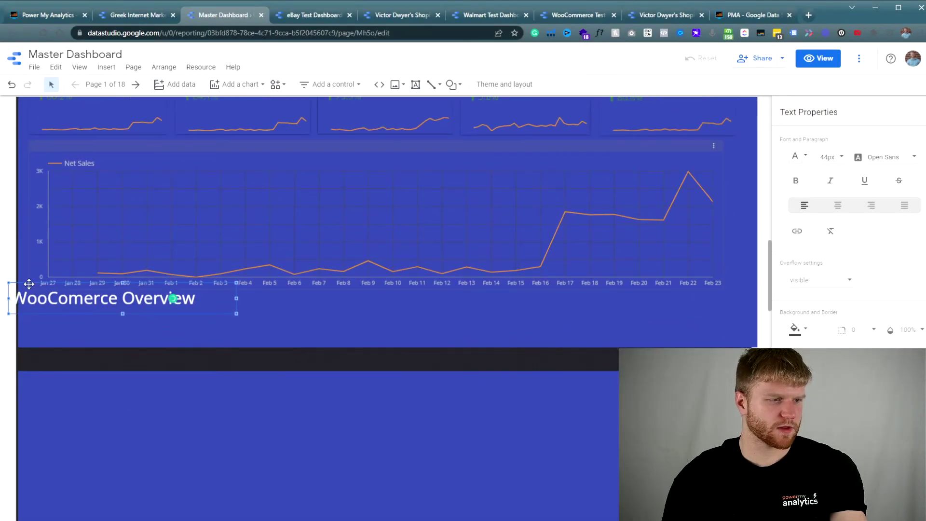
pyautogui.moveTo(29, 284); pyautogui.dragTo(53, 375)
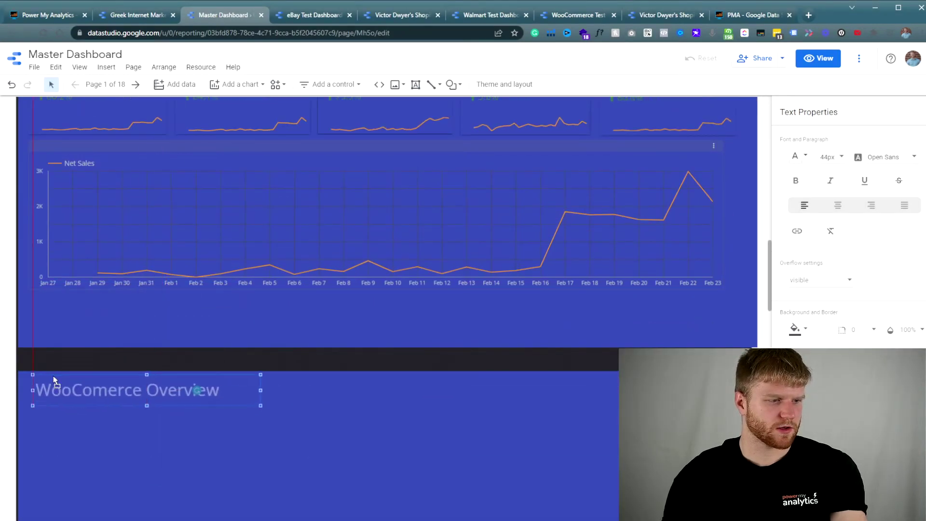
# Step: Send the new indigo rectangle to the back, behind the copied scorecards and Sales Revenue by Day chart
pyautogui.click(407, 389)
pyautogui.rightClick(419, 389)
pyautogui.moveTo(468, 328)
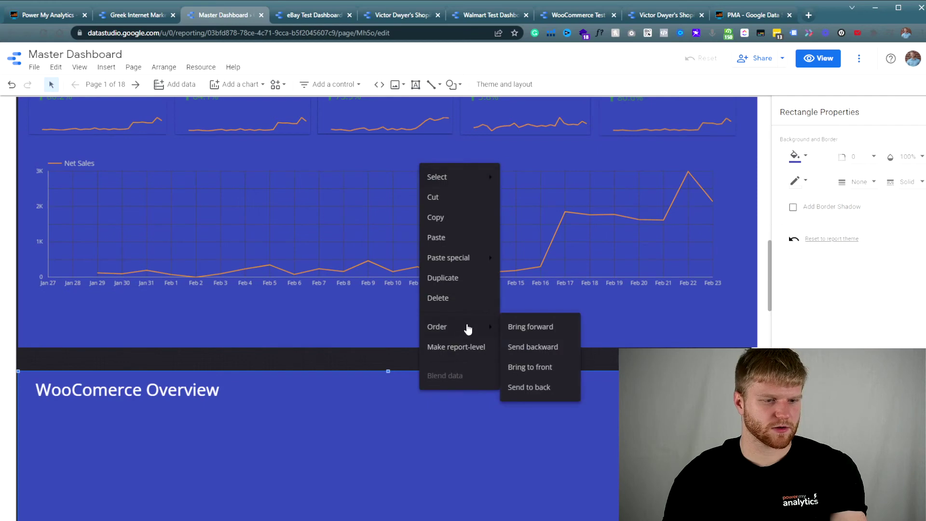
pyautogui.click(548, 391)
# Step: Change the new section's title to "Shopify Overview"
pyautogui.doubleClick(180, 400)
pyautogui.moveTo(143, 389); pyautogui.dragTo(32, 390)
pyautogui.write('Shopify')
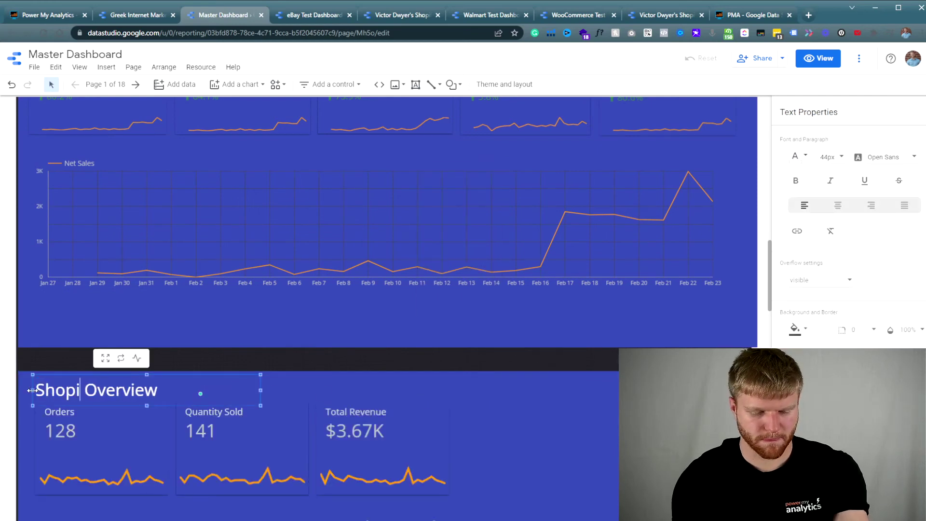
# Step: Fill the Shopify Overview rectangle with dark green, after trying a lighter green
pyautogui.click(409, 403)
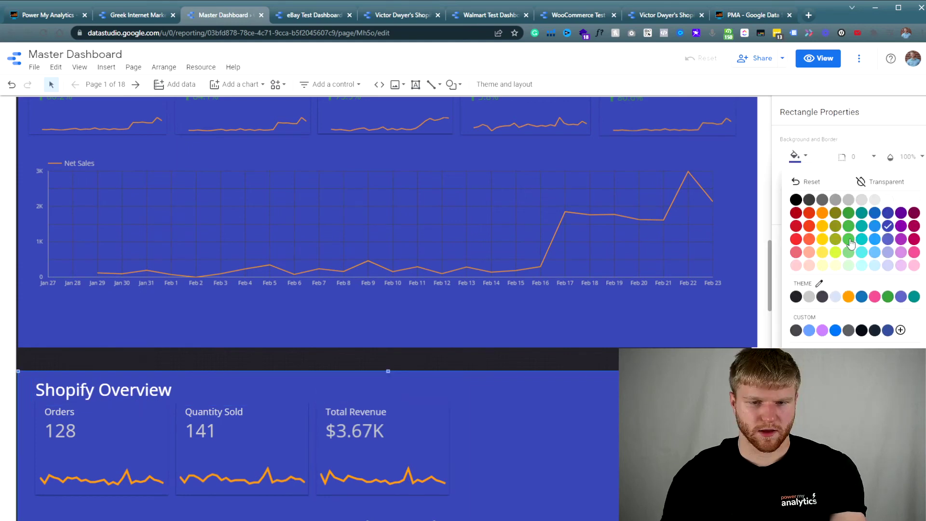
pyautogui.click(848, 241)
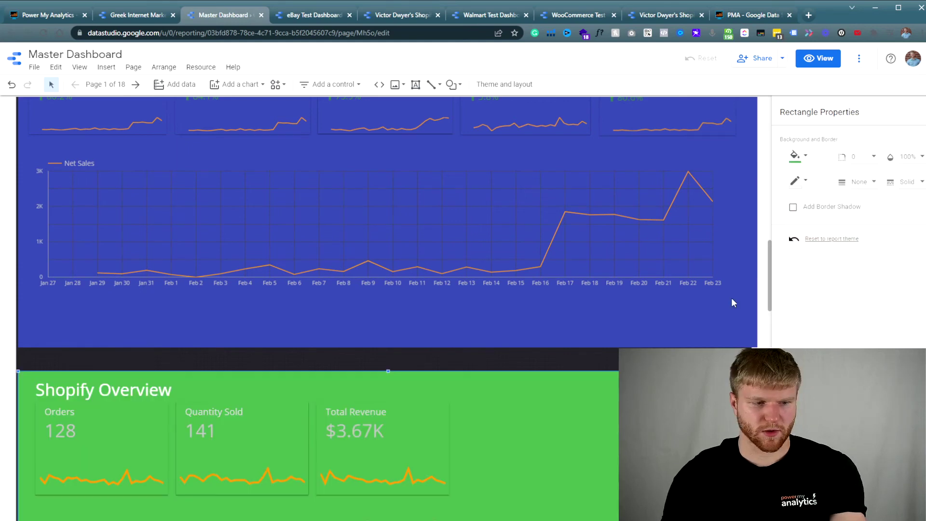
pyautogui.click(796, 155)
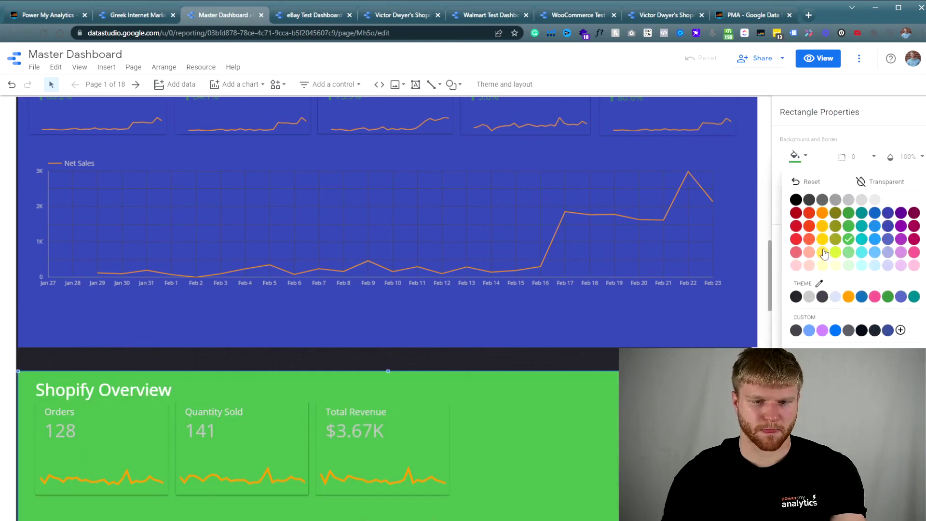
pyautogui.click(850, 217)
pyautogui.scroll(-8, 513, 338)
pyautogui.scroll(3, 526, 386)
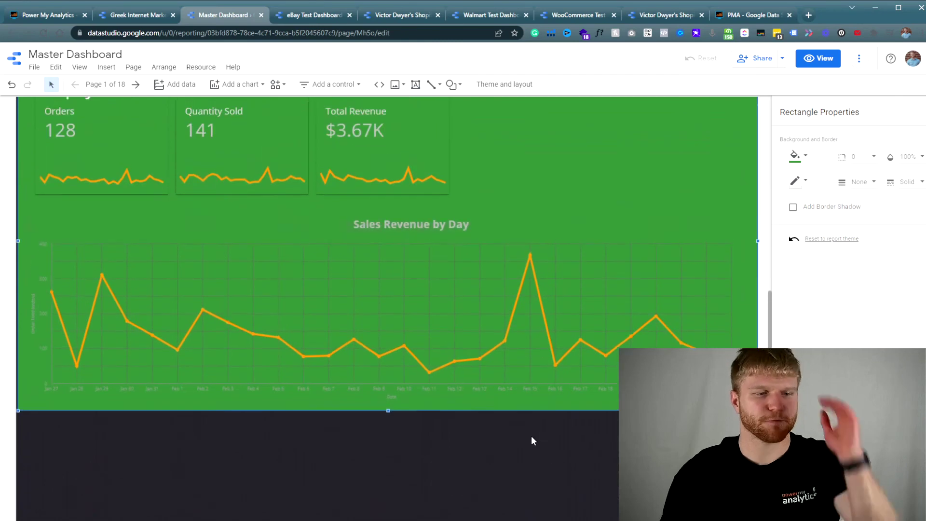
pyautogui.scroll(10, 533, 441)
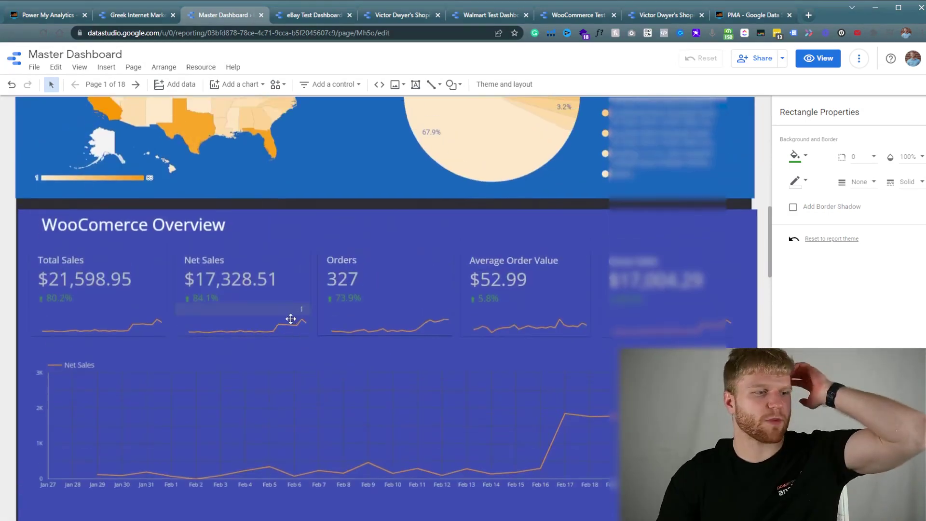
pyautogui.scroll(8, 242, 299)
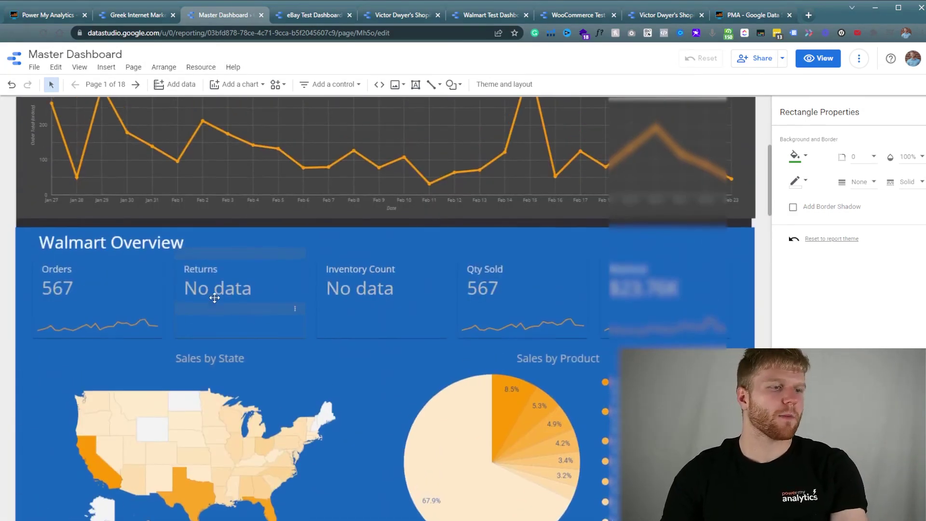
pyautogui.scroll(6, 215, 297)
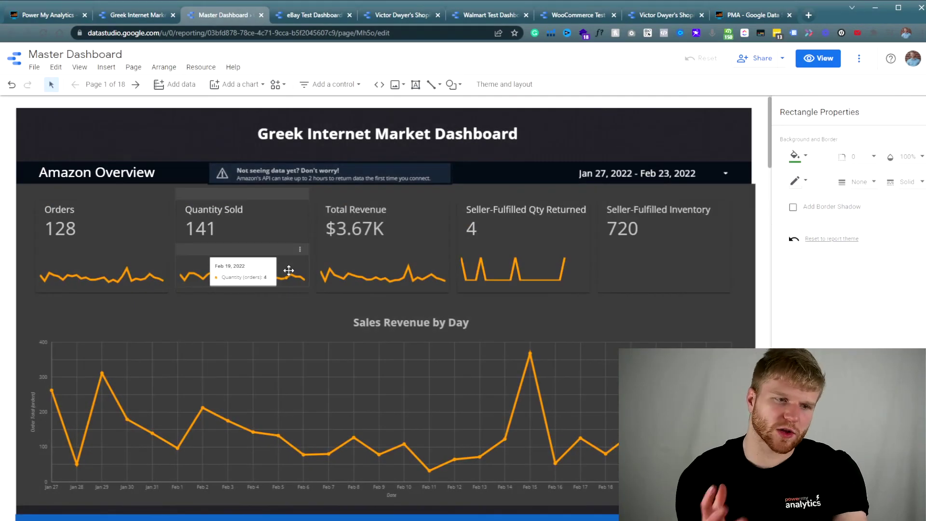